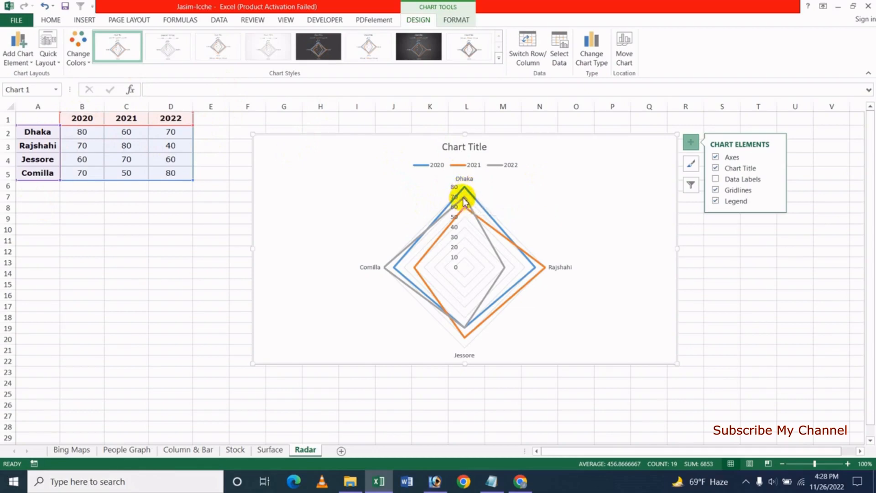
pyautogui.moveTo(467, 203)
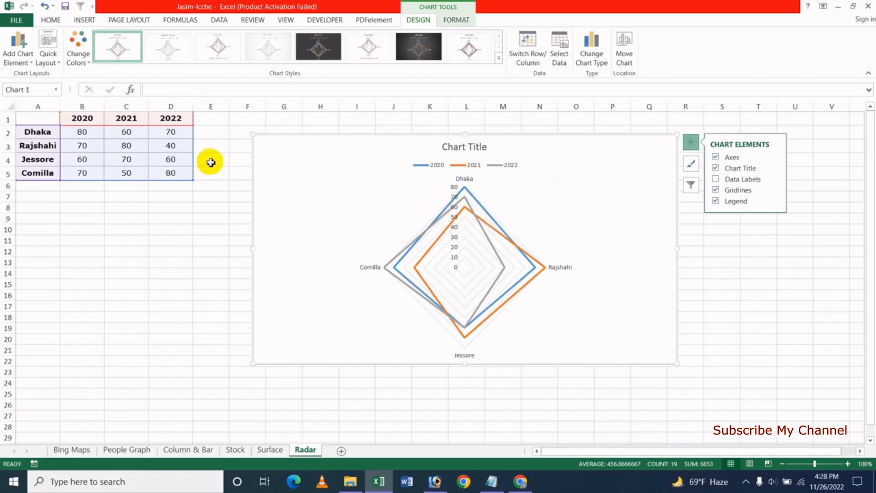
pyautogui.click(132, 135)
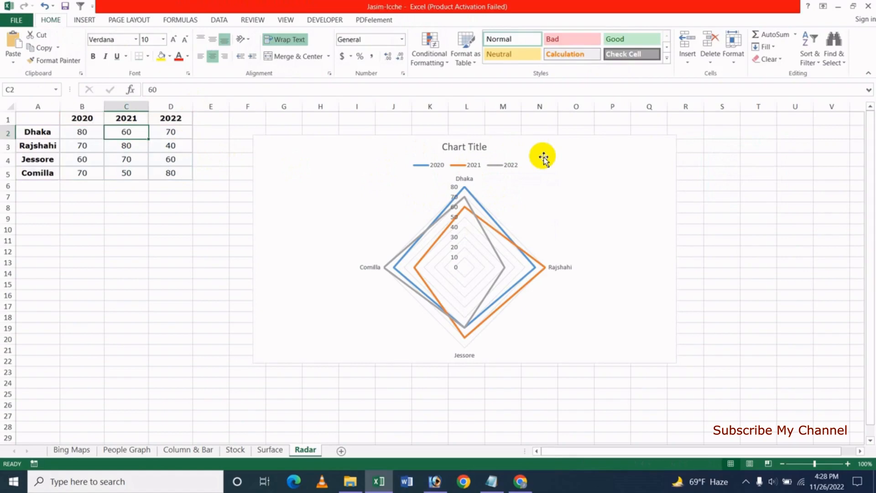
pyautogui.write('7')
pyautogui.press('Return')
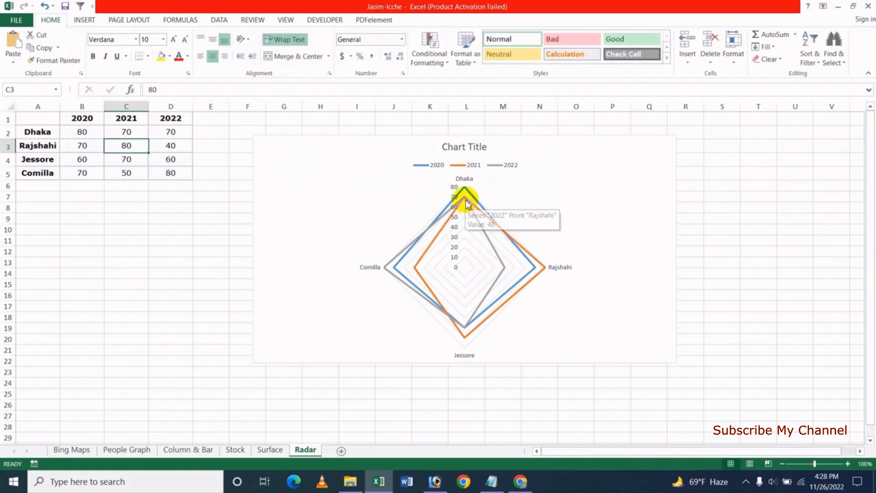
pyautogui.click(131, 132)
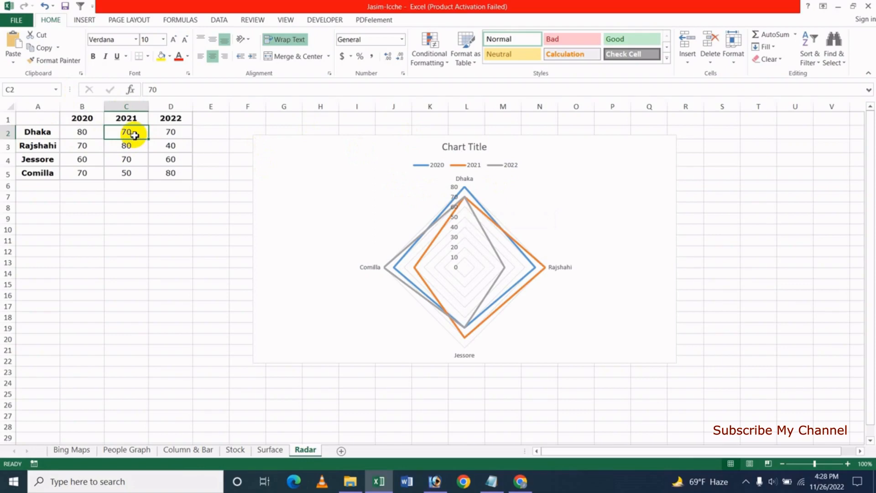
pyautogui.write('6')
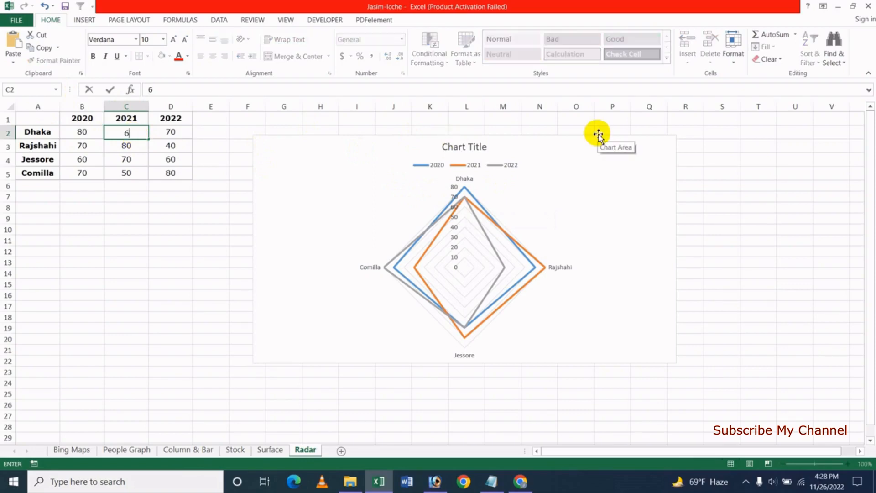
pyautogui.press('Return')
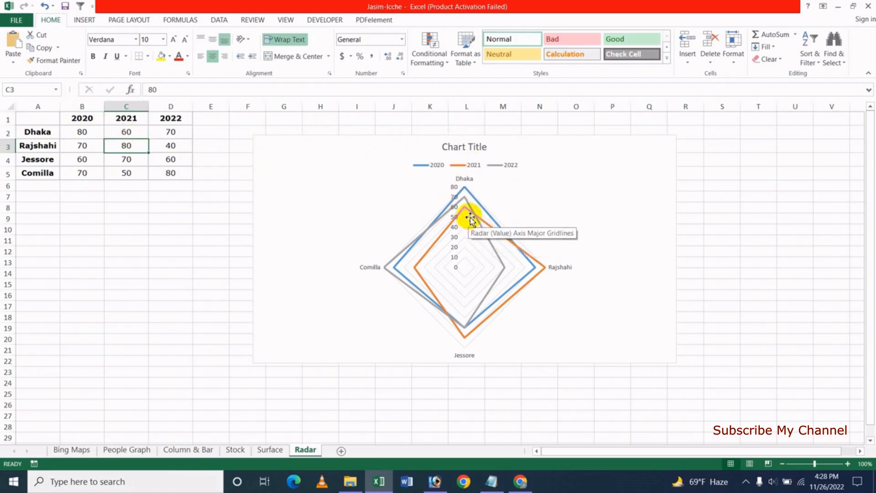
pyautogui.click(51, 150)
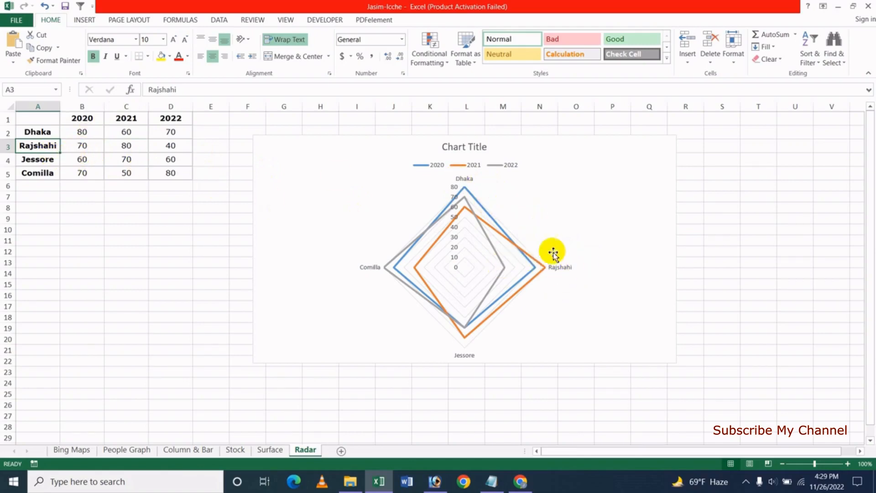
pyautogui.moveTo(536, 270)
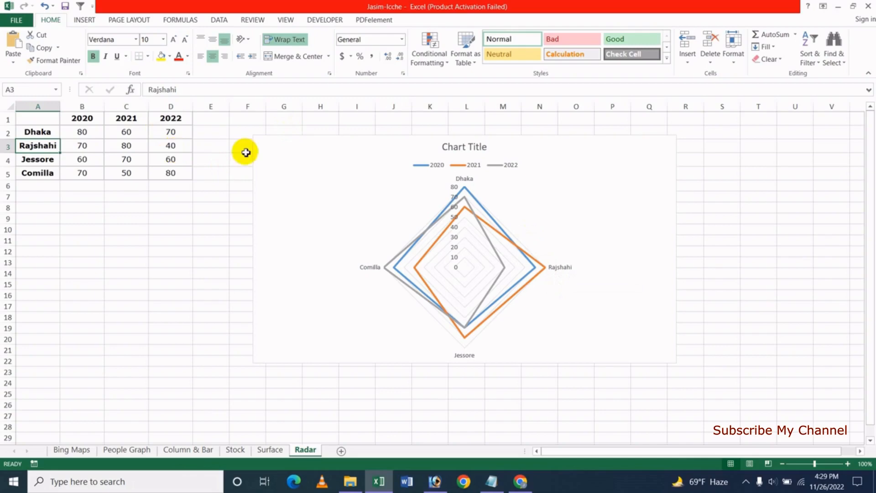
# - Change Rajshahi's 2022 value in cell D3 to 60
pyautogui.moveTo(505, 268)
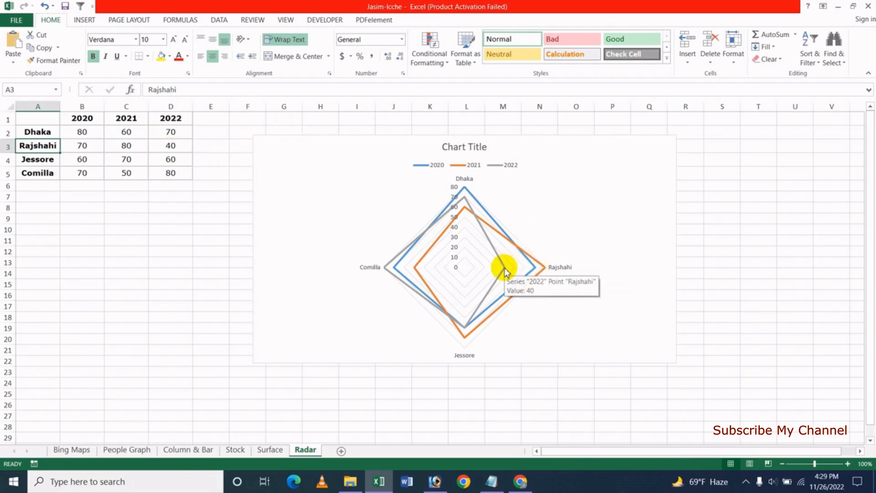
pyautogui.click(178, 146)
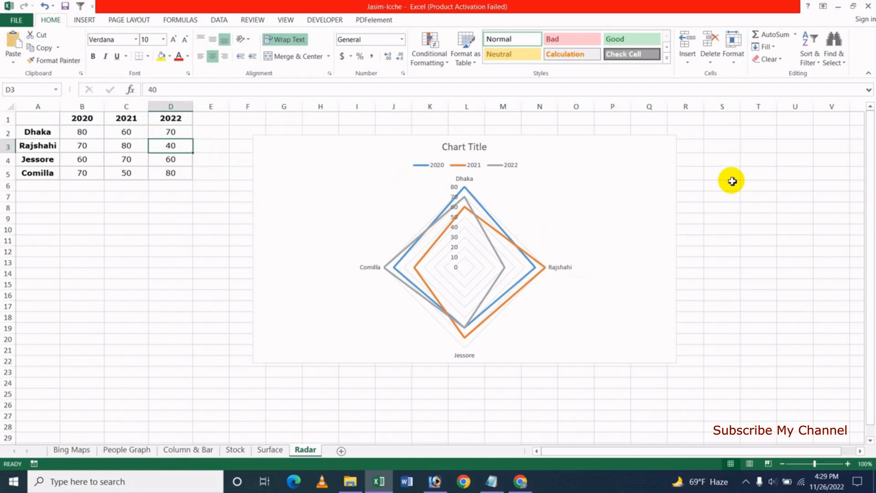
pyautogui.write('6')
pyautogui.press('Return')
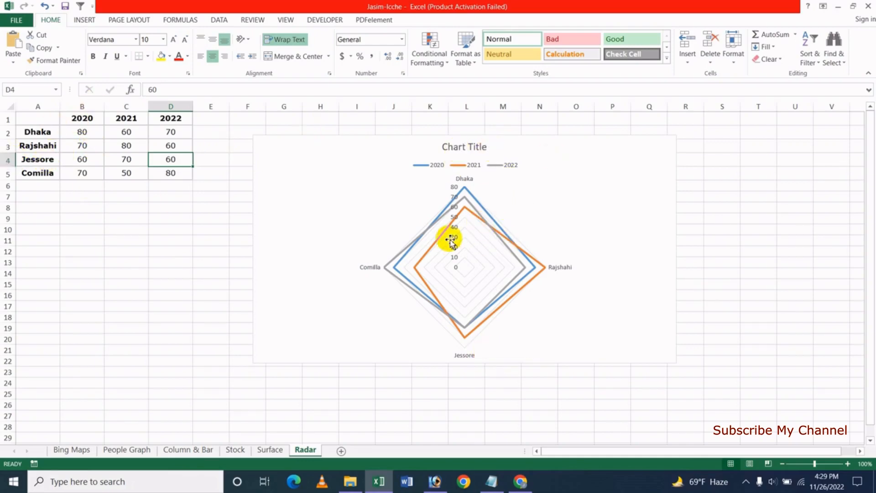
# - Replace the default chart title text with 'Education Radar Chart'
pyautogui.doubleClick(463, 148)
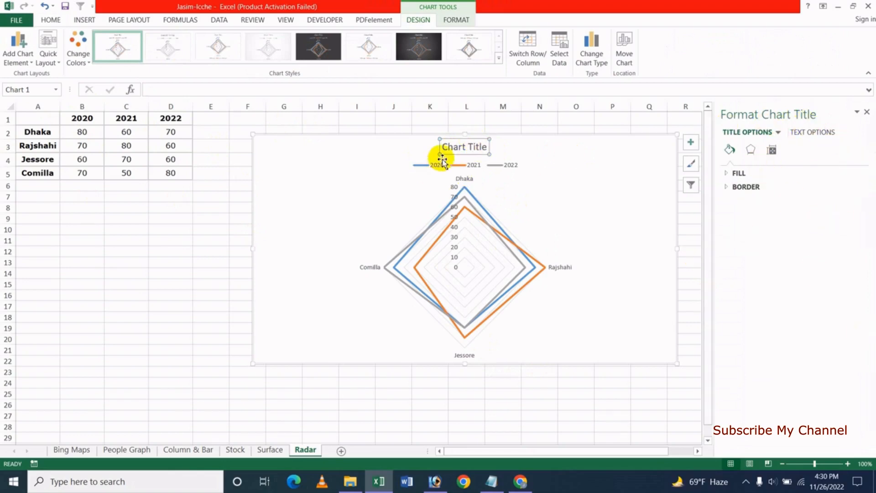
pyautogui.click(456, 147)
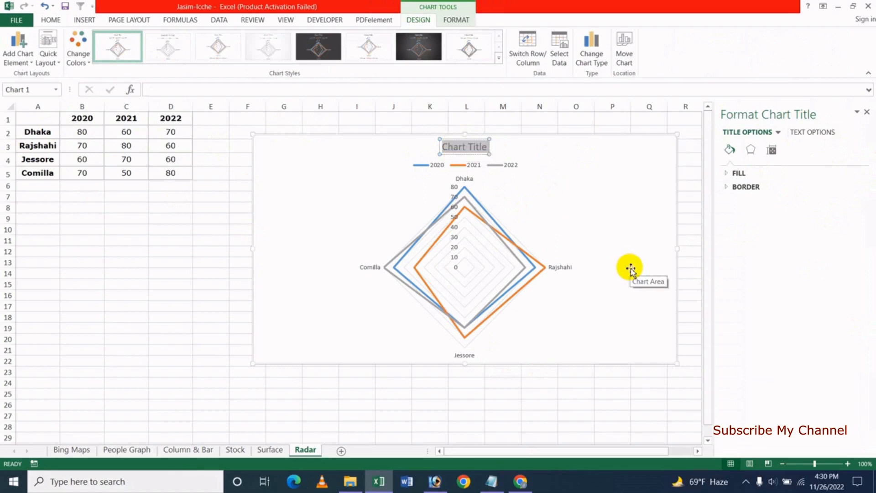
pyautogui.press('BackSpace')
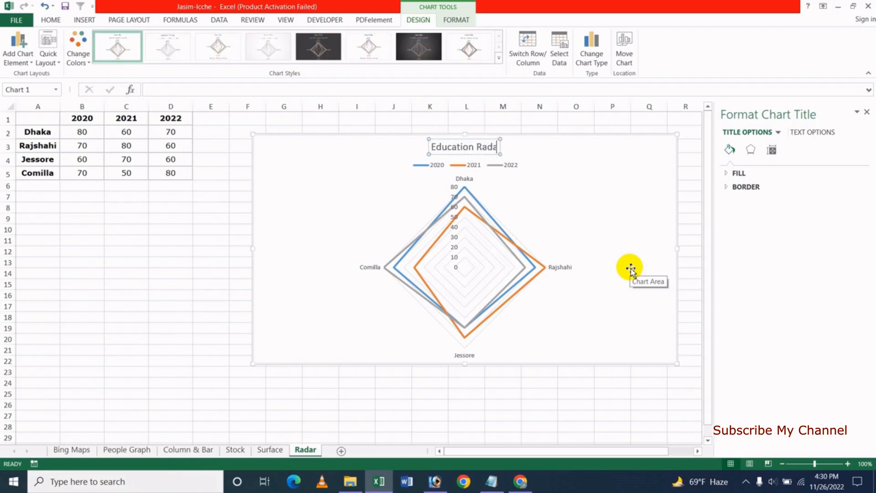
pyautogui.write('Education Radar Chart')
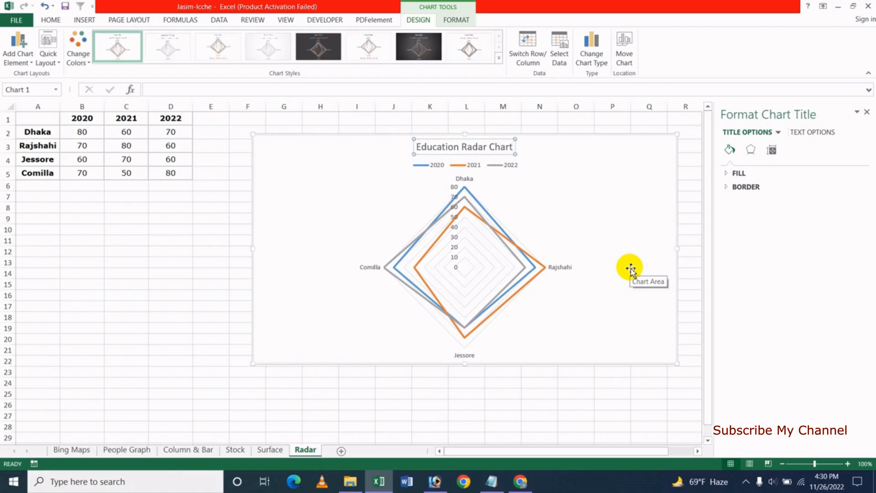
pyautogui.click(540, 141)
pyautogui.click(449, 149)
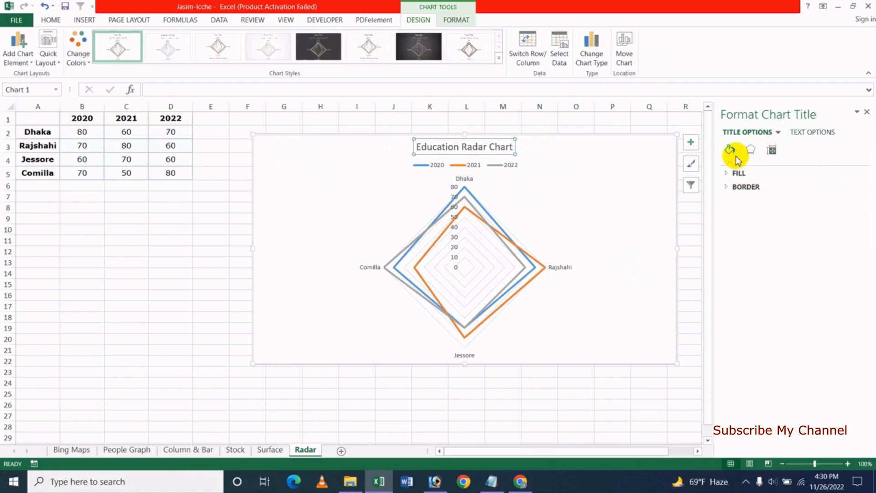
# - Fill the chart title with a radial gold preset gradient
pyautogui.click(736, 173)
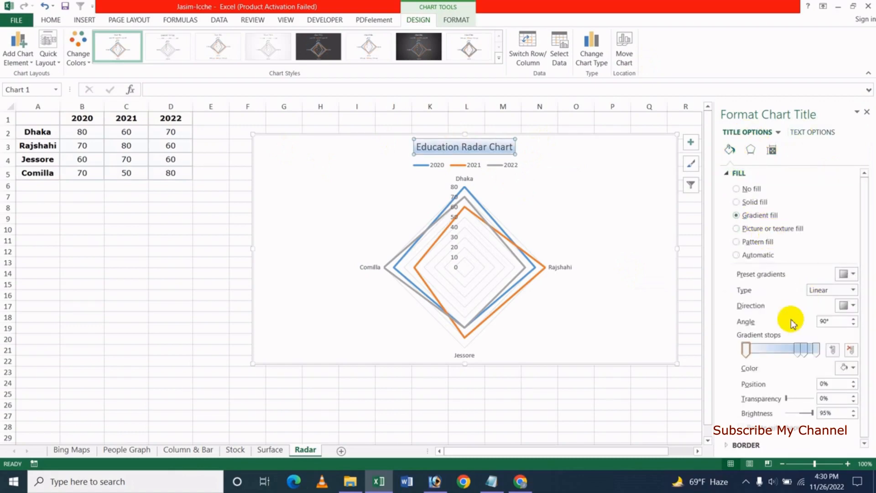
pyautogui.click(855, 290)
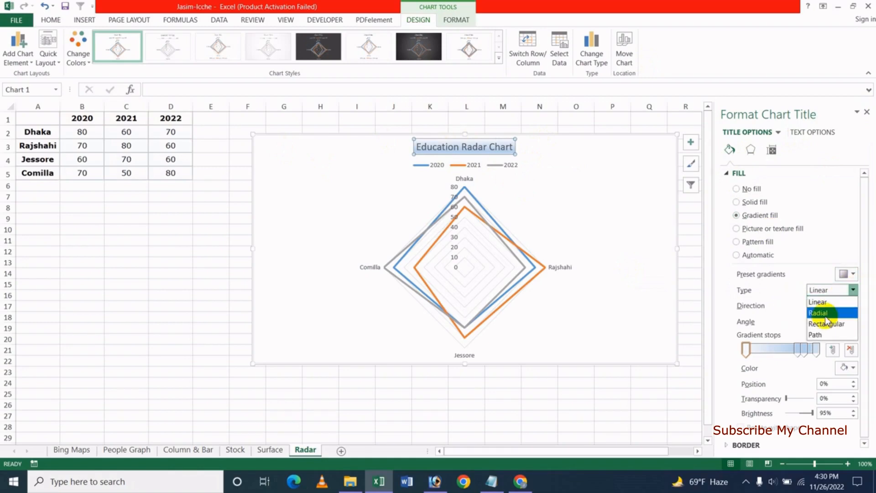
pyautogui.click(822, 305)
pyautogui.click(853, 275)
pyautogui.click(811, 343)
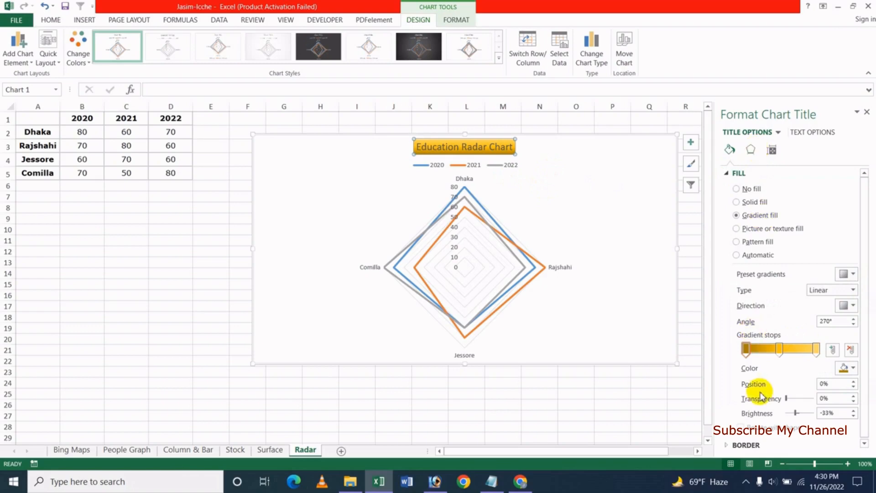
# - Add a 30 pt glow around the chart title and close the formatting pane
pyautogui.click(750, 150)
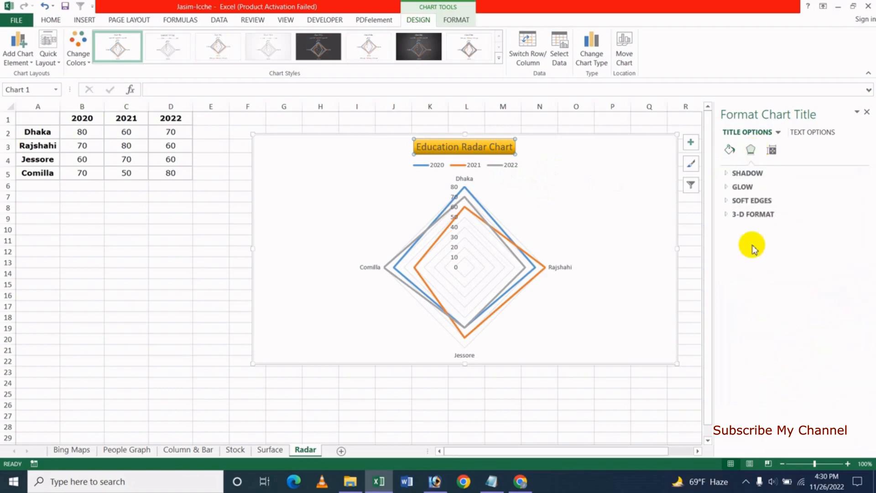
pyautogui.click(743, 186)
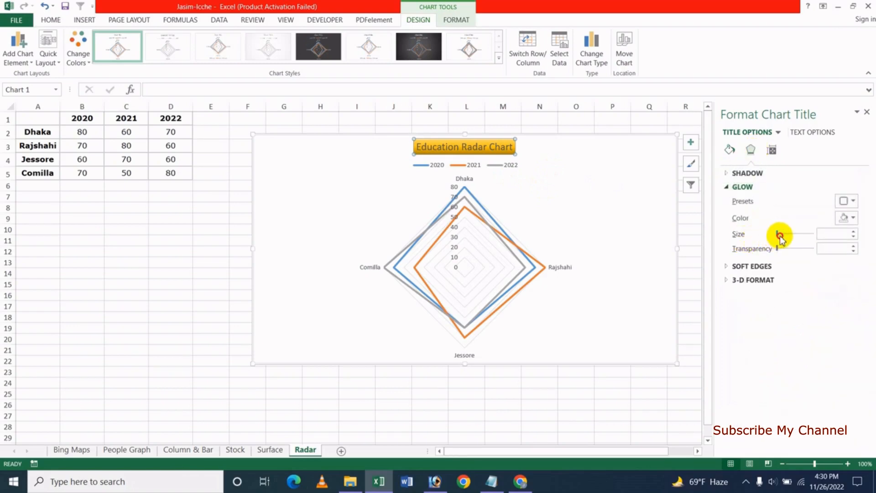
pyautogui.moveTo(780, 236); pyautogui.dragTo(783, 234)
pyautogui.click(772, 158)
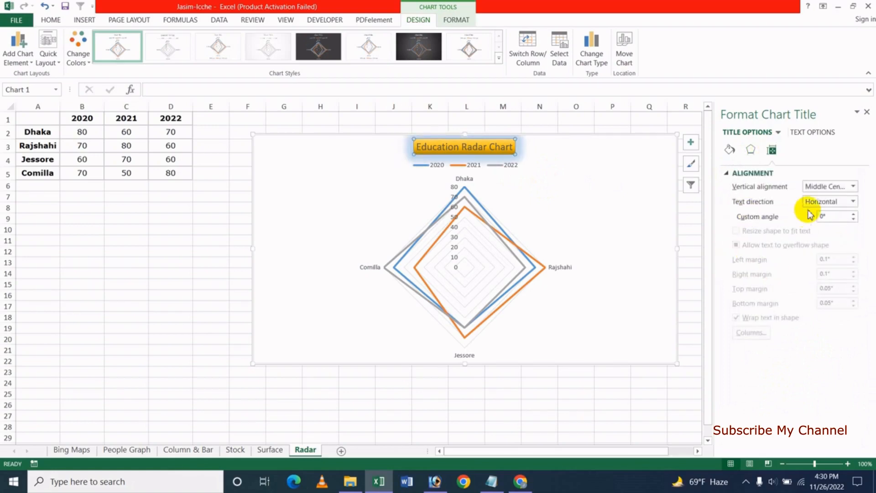
pyautogui.click(817, 132)
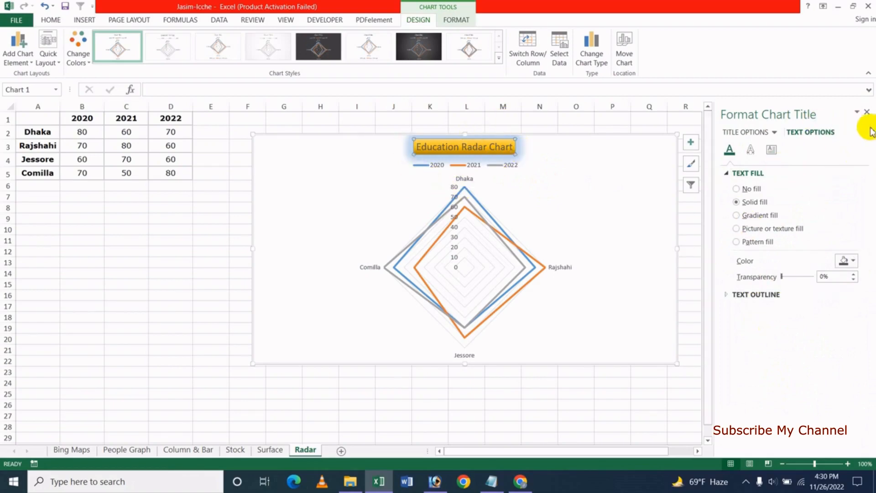
pyautogui.click(867, 113)
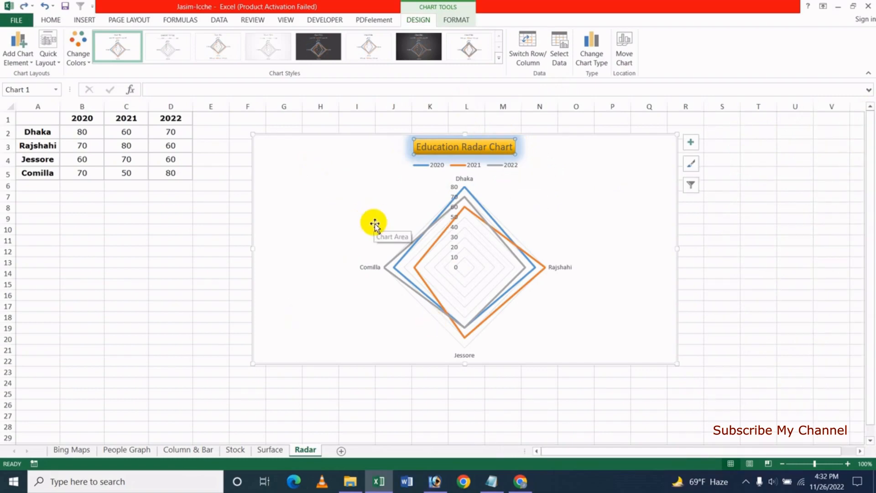
# - Select the radar chart's Plot Area from the Format tab's Current Selection list
pyautogui.click(452, 171)
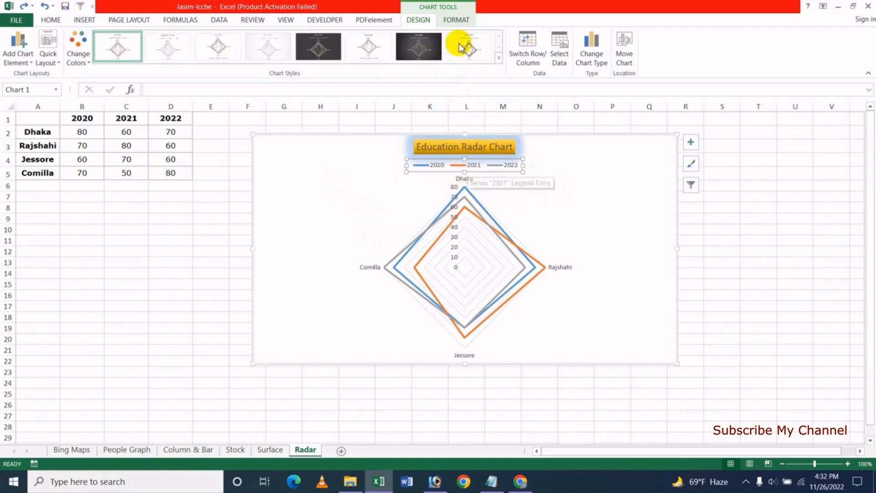
pyautogui.click(456, 19)
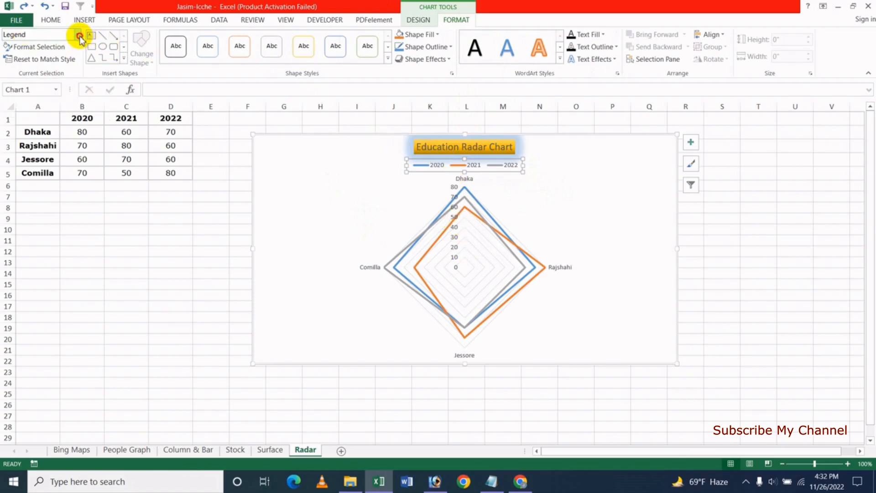
pyautogui.click(79, 35)
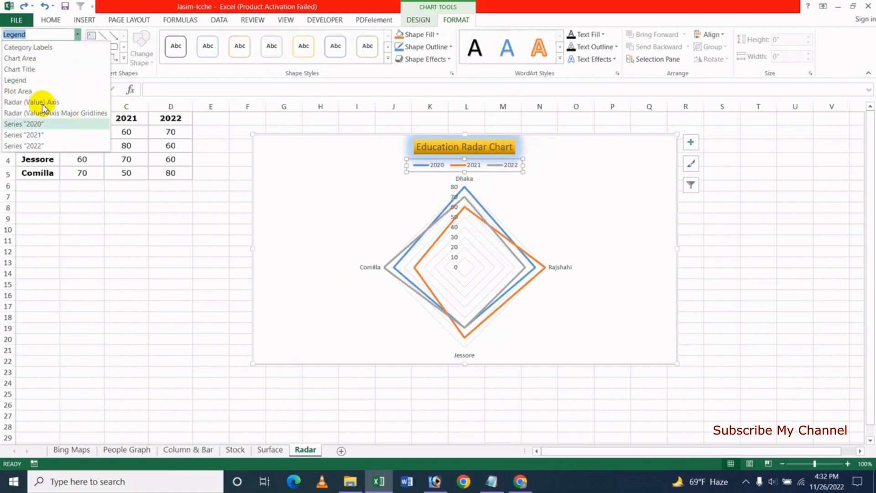
pyautogui.click(35, 91)
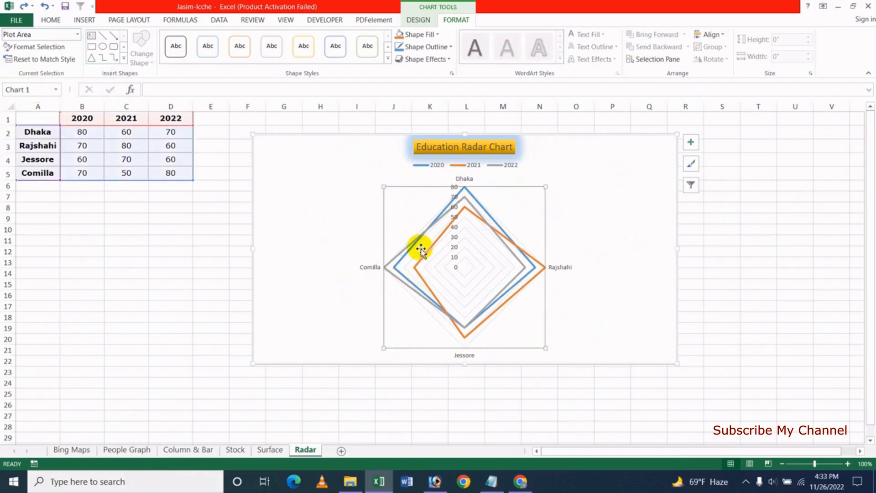
# - Give the plot area a picture or texture fill
pyautogui.click(35, 48)
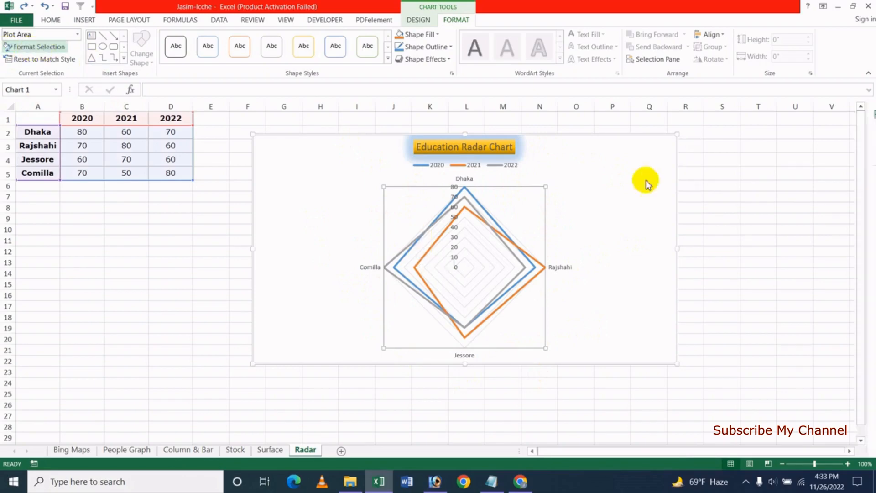
pyautogui.click(746, 202)
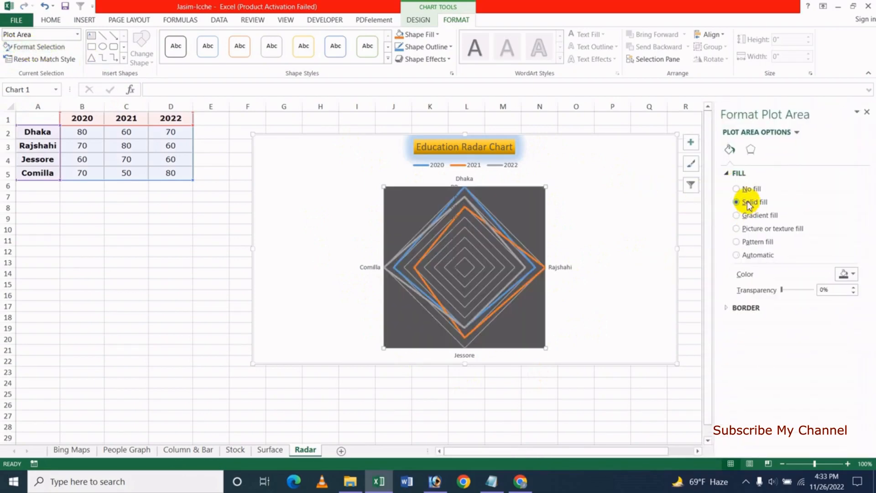
pyautogui.click(740, 228)
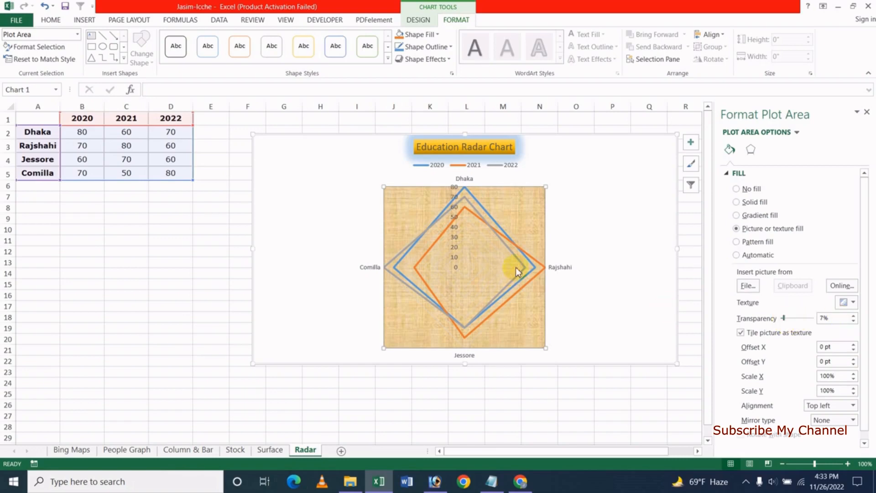
# - Add a 26 pt blue glow around the plot area
pyautogui.click(748, 148)
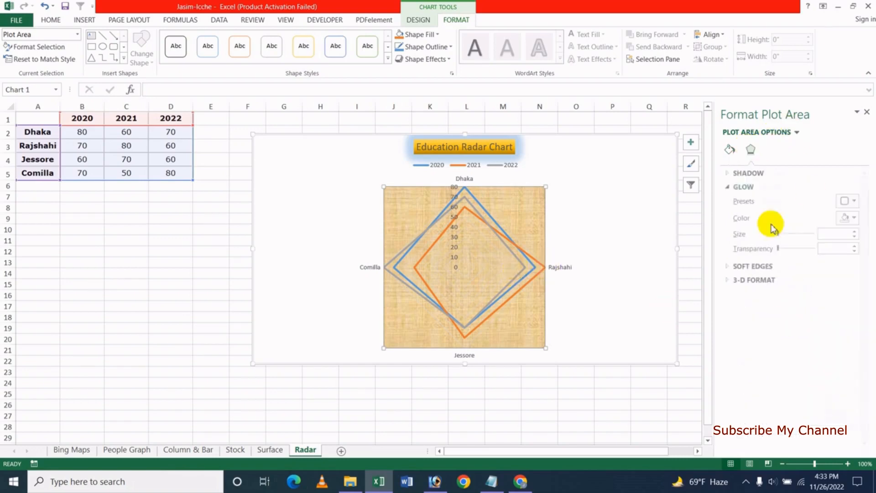
pyautogui.moveTo(789, 235); pyautogui.dragTo(783, 234)
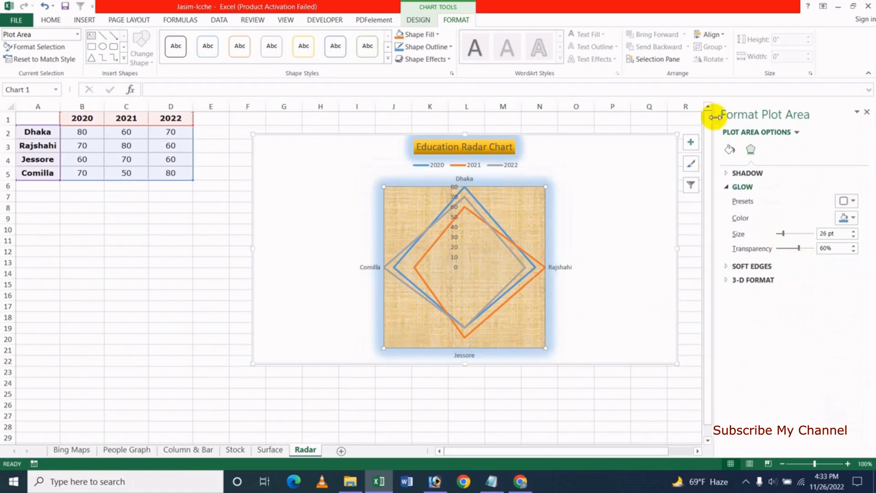
pyautogui.click(867, 112)
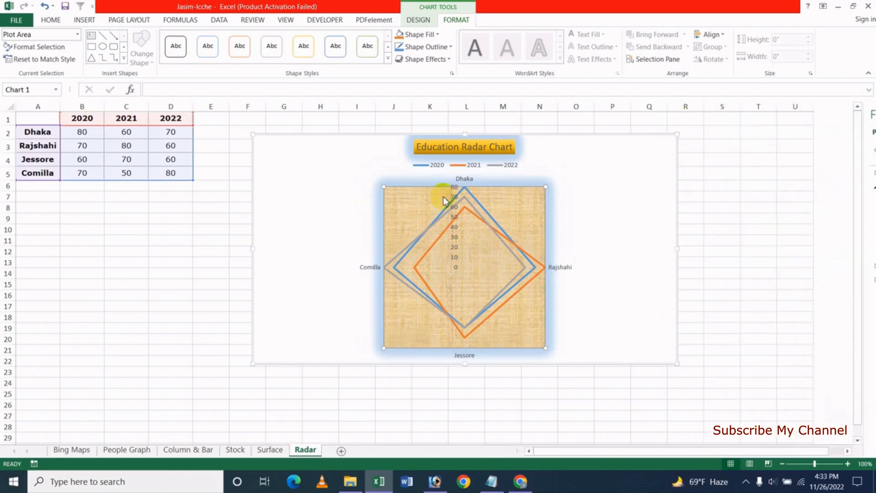
pyautogui.rightClick(409, 211)
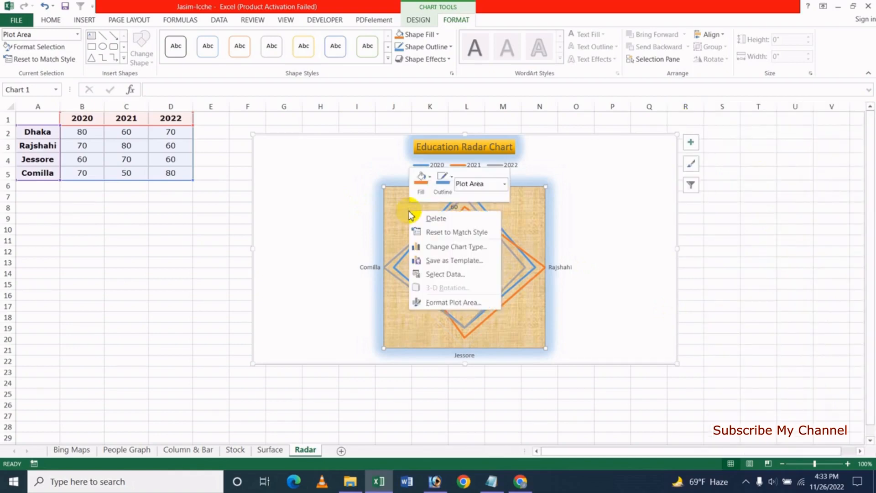
pyautogui.click(447, 302)
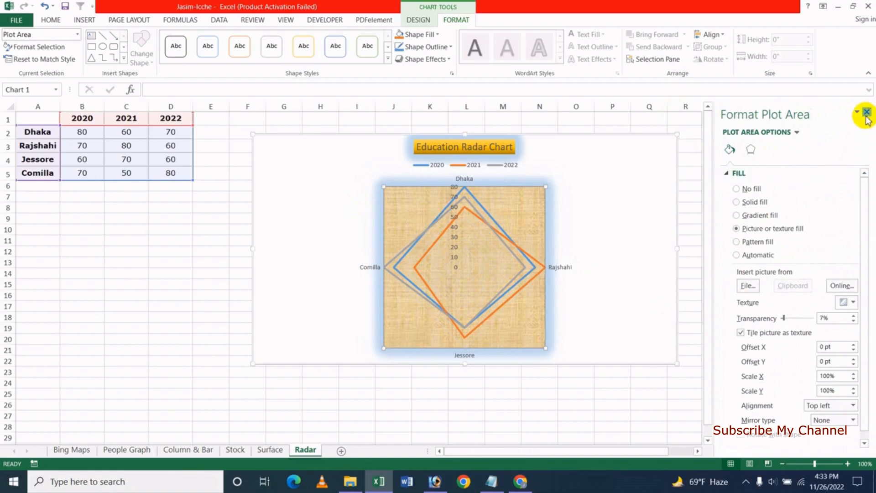
pyautogui.click(867, 112)
pyautogui.doubleClick(402, 219)
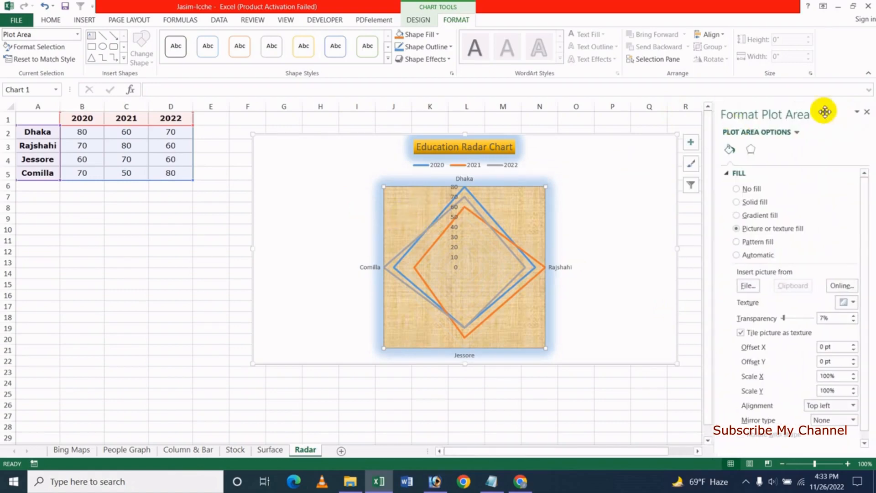
pyautogui.click(867, 112)
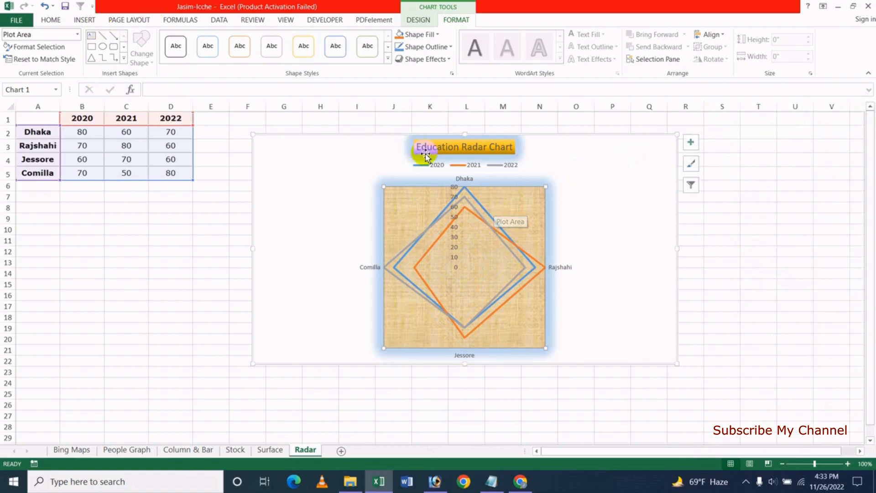
# - Select the 2021 series and open its Format Data Series settings
pyautogui.click(367, 267)
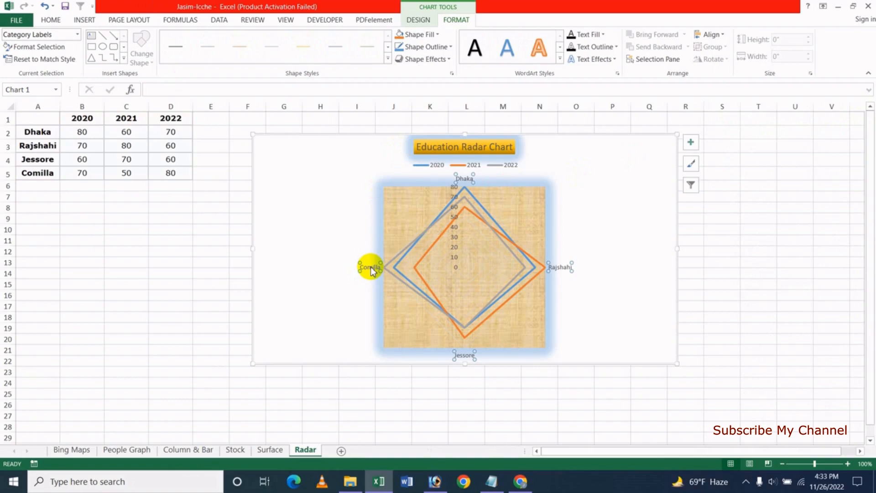
pyautogui.click(78, 34)
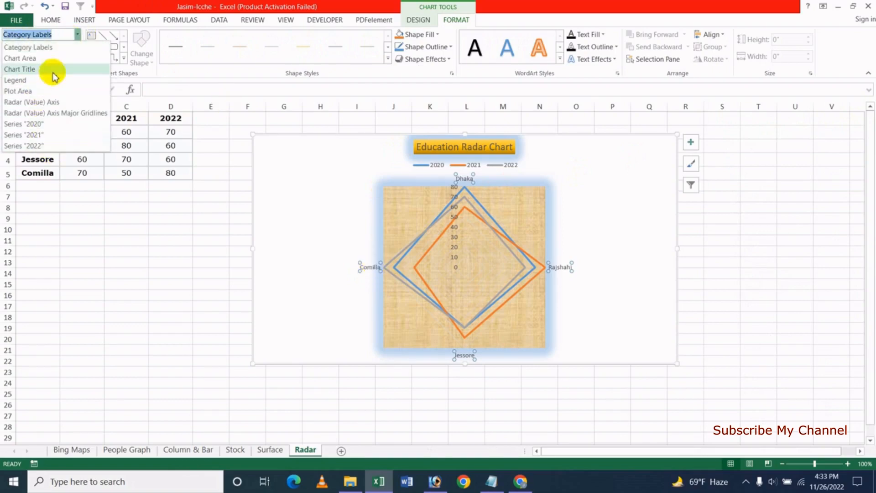
pyautogui.click(44, 136)
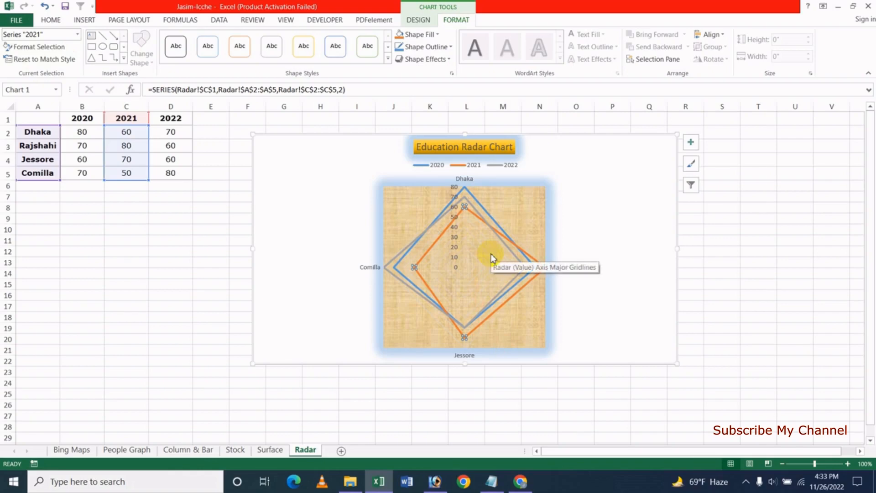
pyautogui.rightClick(465, 208)
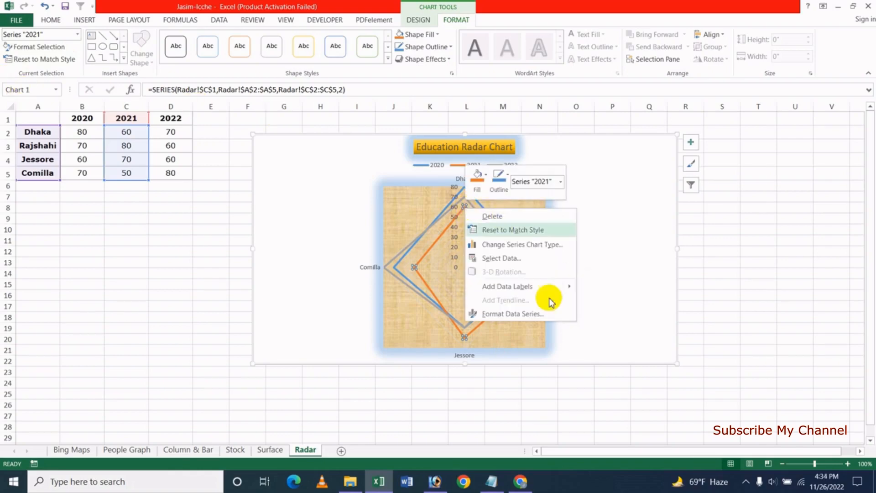
pyautogui.click(533, 315)
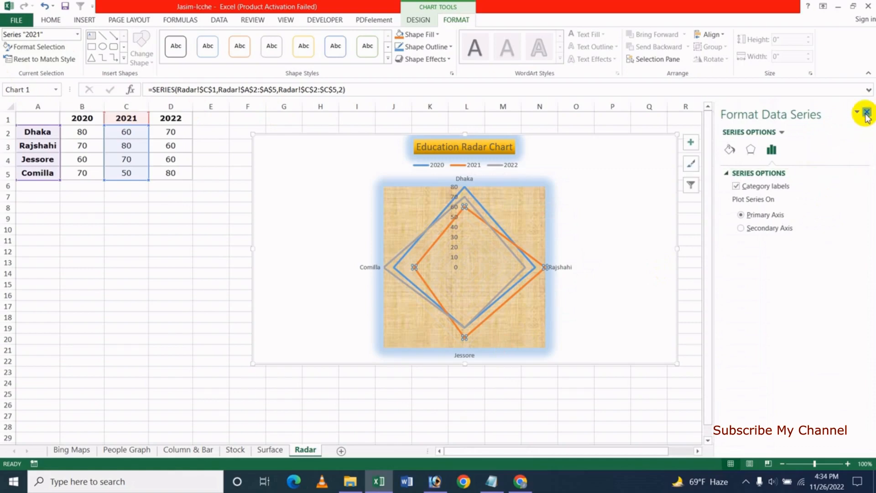
pyautogui.click(867, 113)
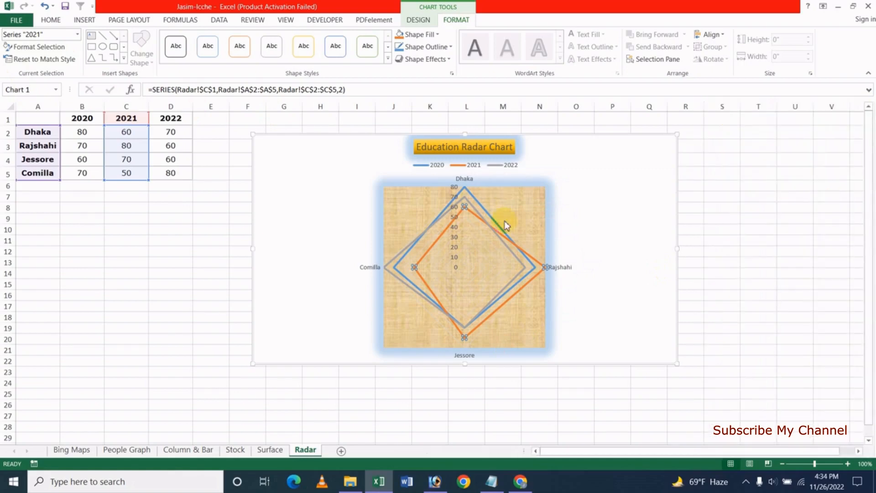
pyautogui.click(47, 50)
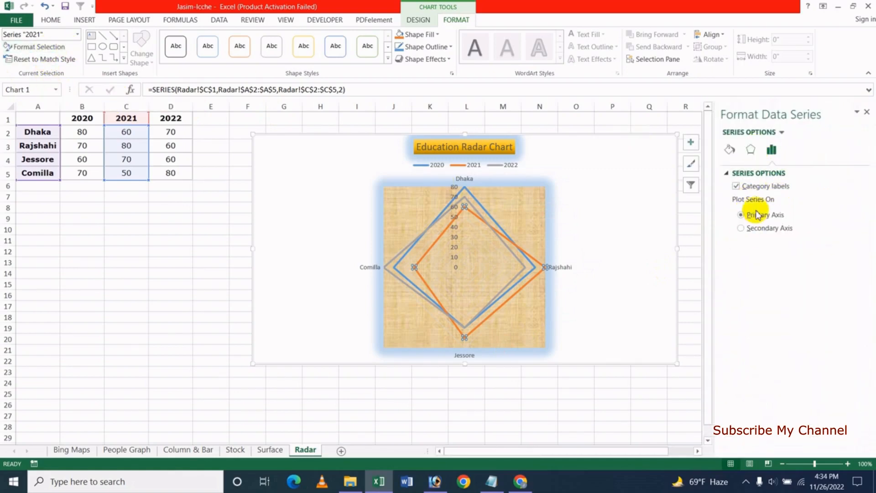
# - Make the 2021 series line a gold preset gradient with a new direction
pyautogui.click(732, 152)
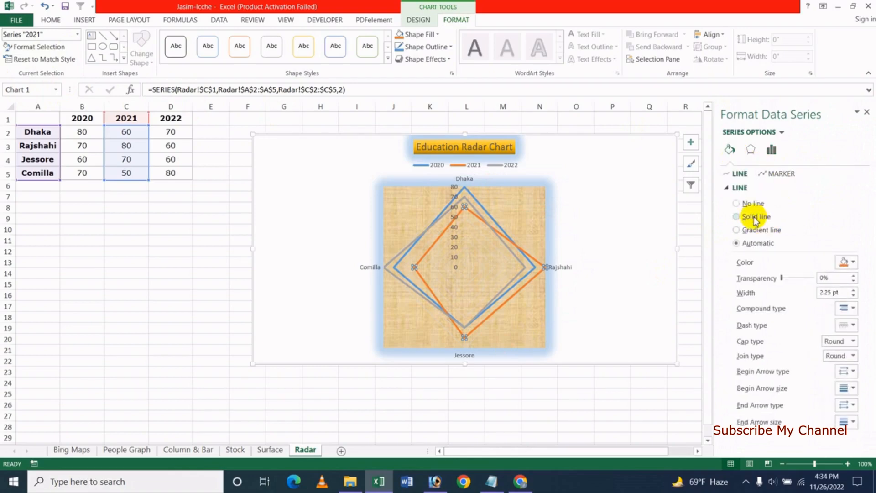
pyautogui.click(757, 232)
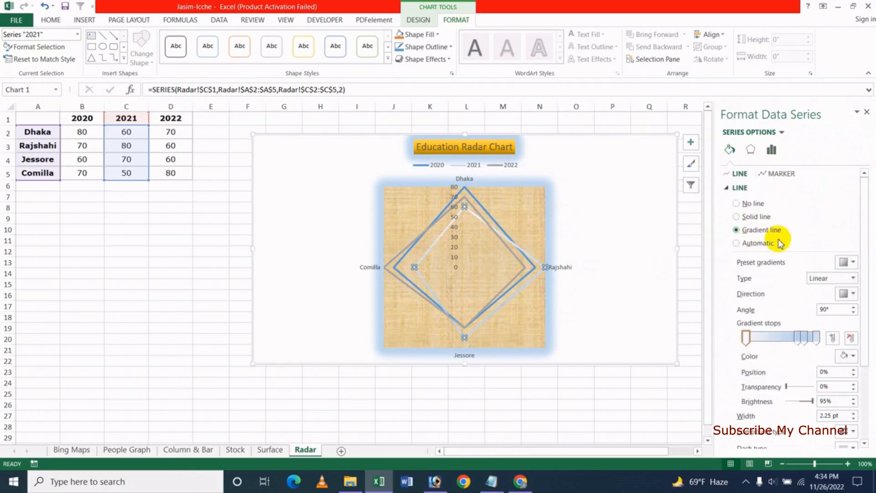
pyautogui.click(851, 262)
pyautogui.click(809, 363)
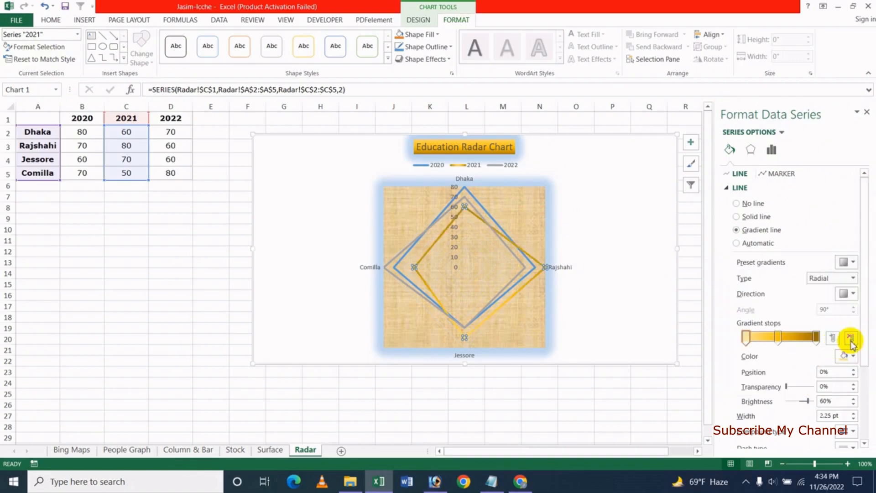
pyautogui.click(853, 294)
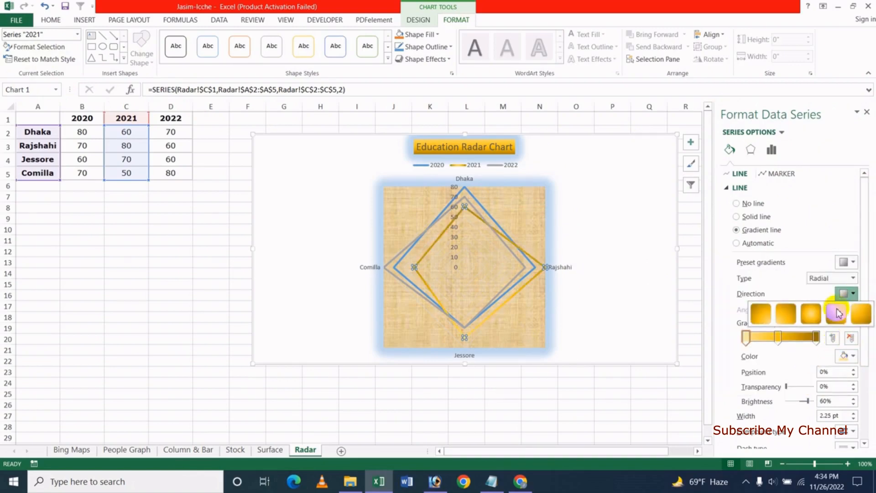
pyautogui.click(832, 320)
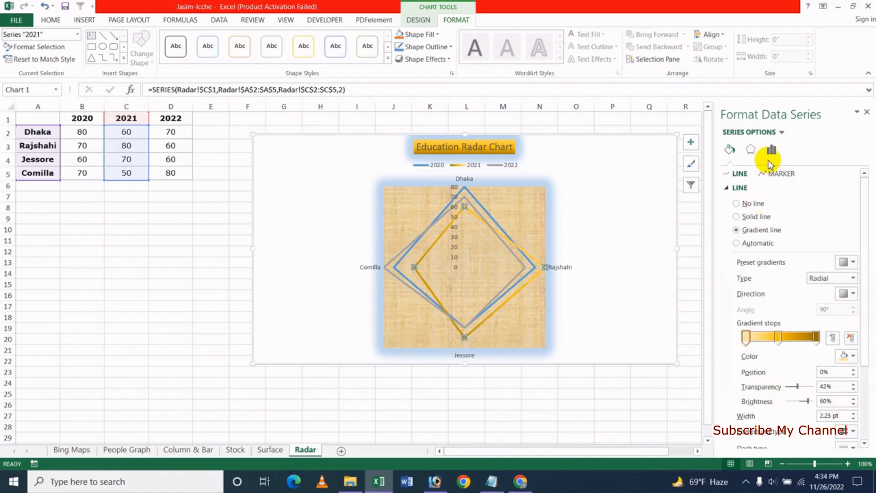
# - Give the 2021 series a 15 pt glow at 31% transparency
pyautogui.click(751, 150)
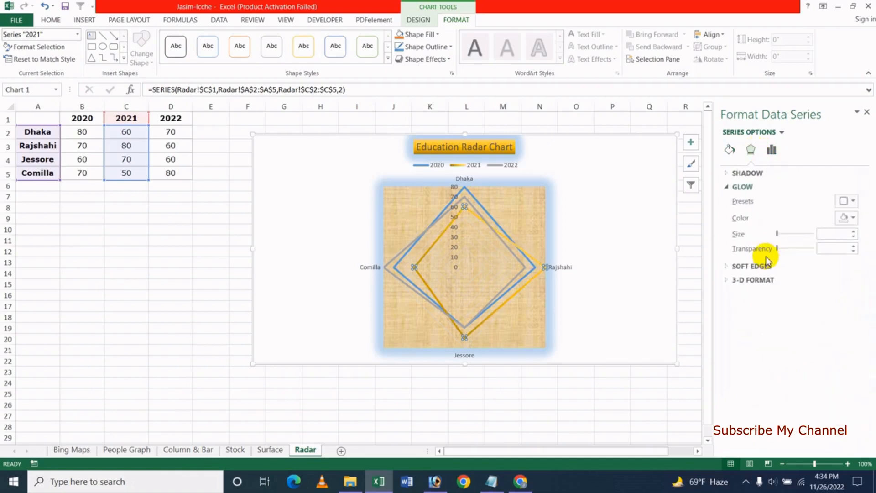
pyautogui.click(788, 235)
pyautogui.moveTo(784, 235); pyautogui.dragTo(781, 237)
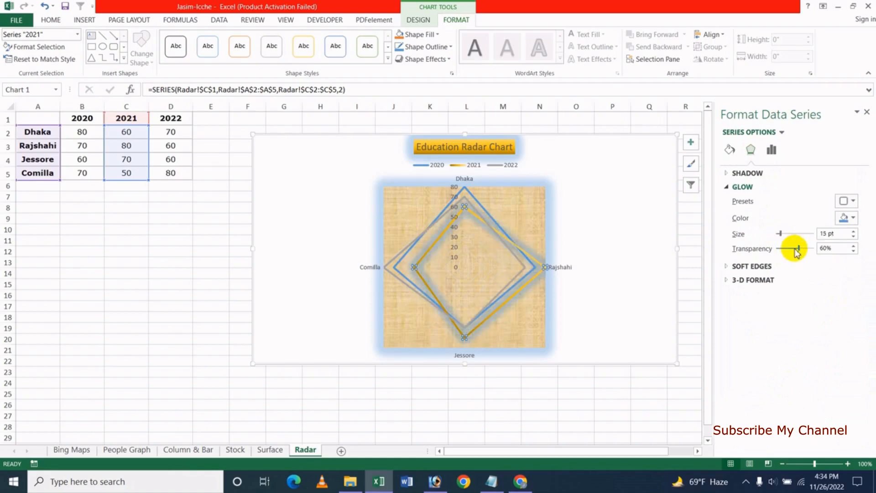
pyautogui.click(788, 248)
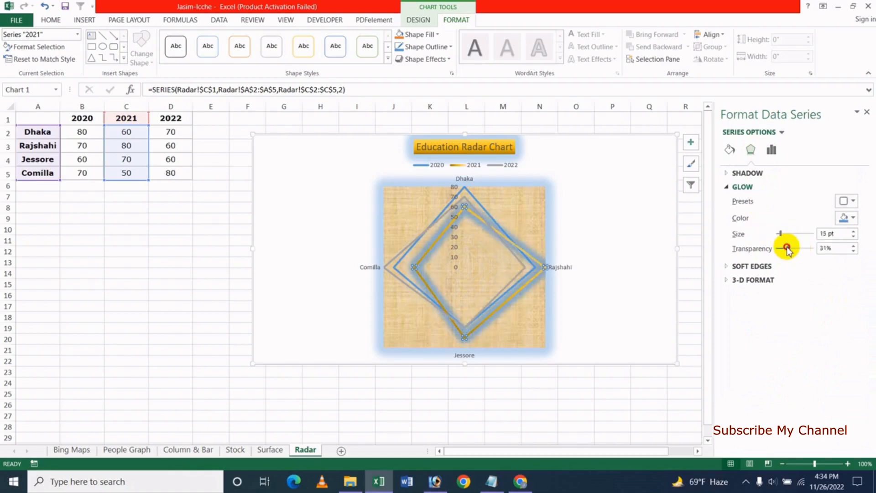
pyautogui.click(729, 149)
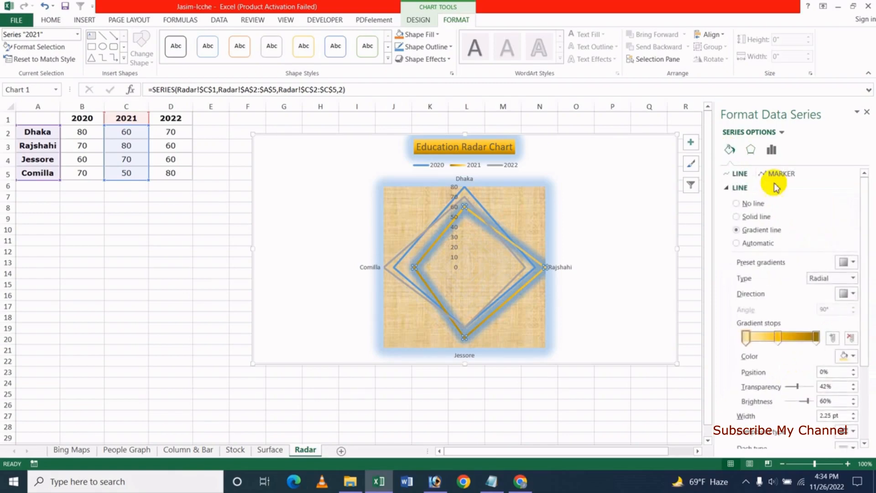
pyautogui.click(750, 149)
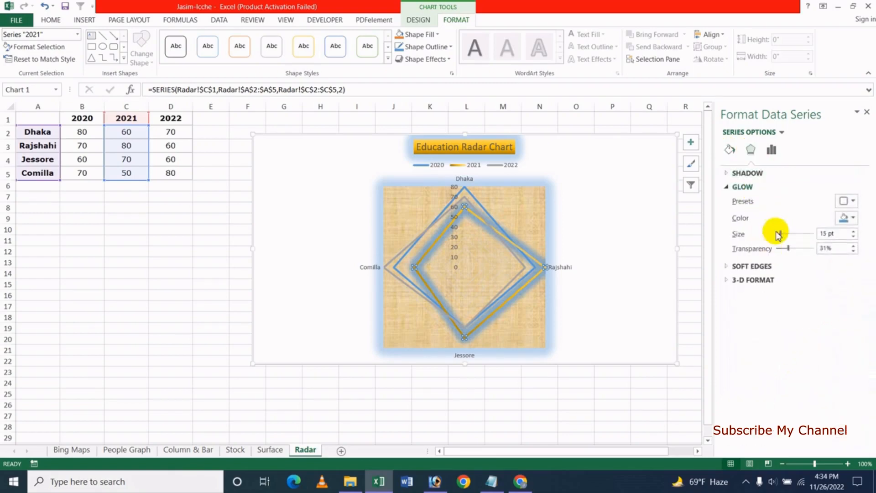
pyautogui.click(771, 149)
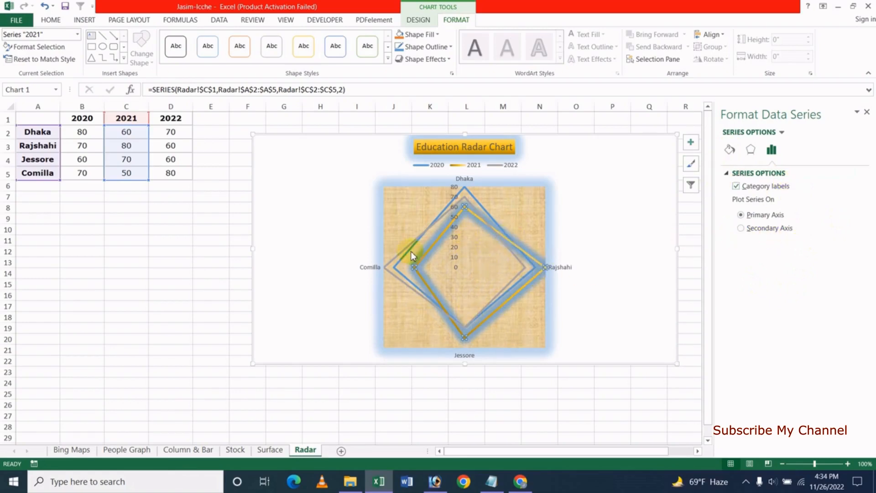
pyautogui.click(869, 114)
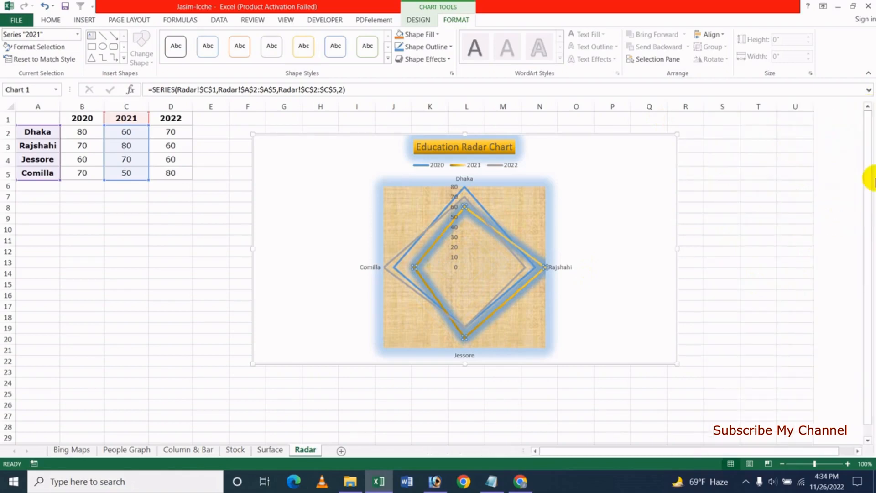
# - Select the chart area and open its Format Chart Area settings
pyautogui.click(304, 168)
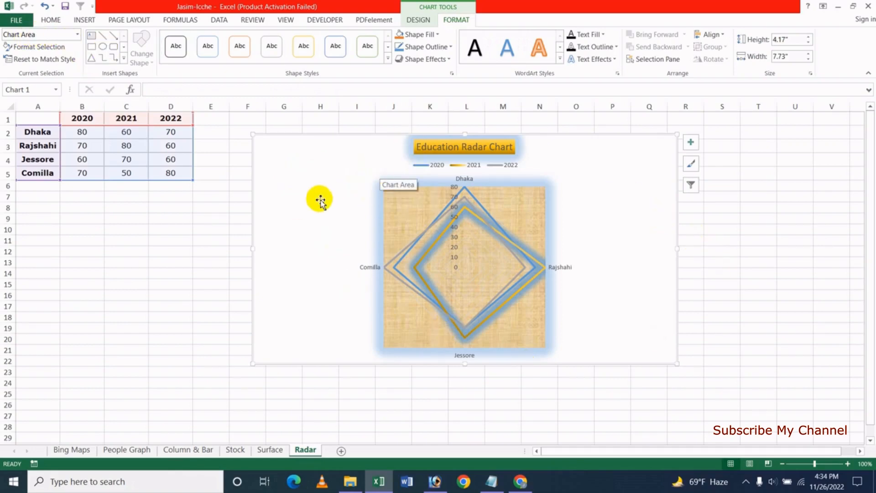
pyautogui.doubleClick(315, 184)
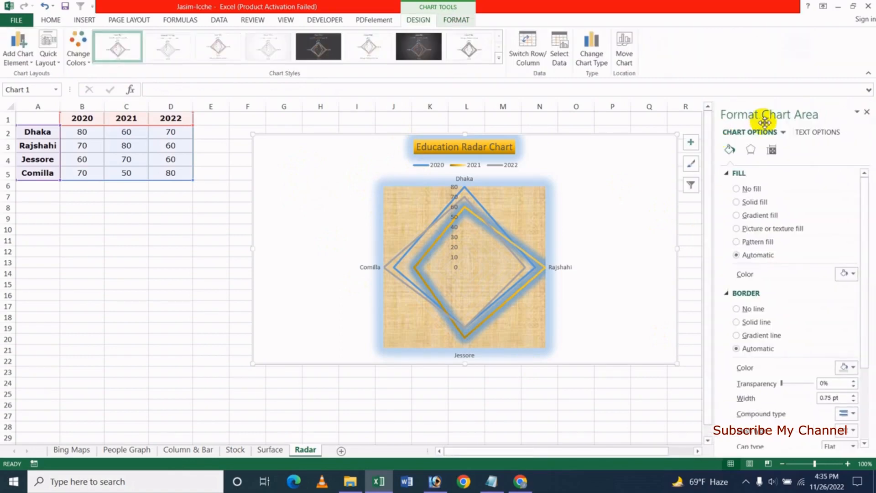
pyautogui.click(866, 112)
pyautogui.rightClick(630, 197)
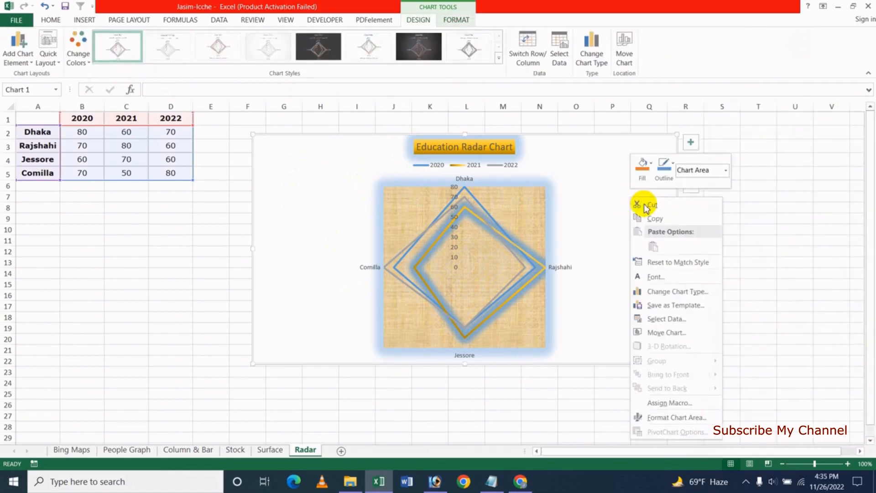
pyautogui.click(679, 417)
# - Fill the chart area with a wavy horizontal line pattern
pyautogui.click(748, 216)
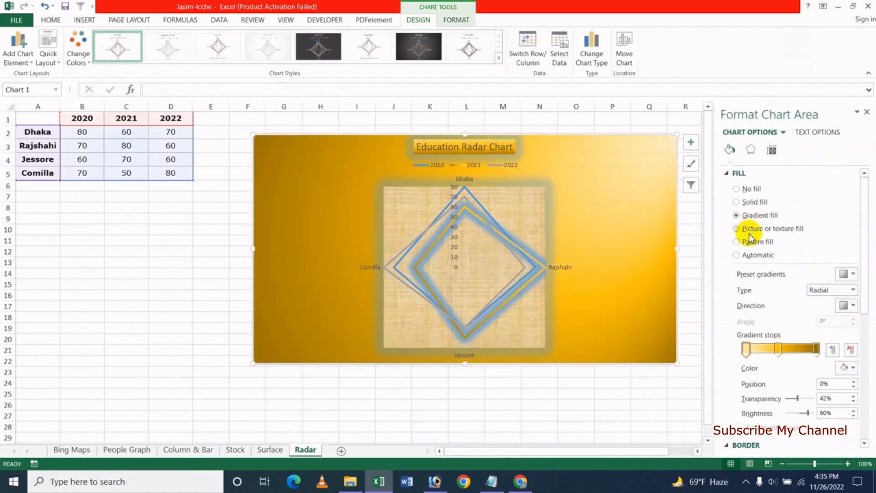
pyautogui.click(751, 203)
pyautogui.click(748, 241)
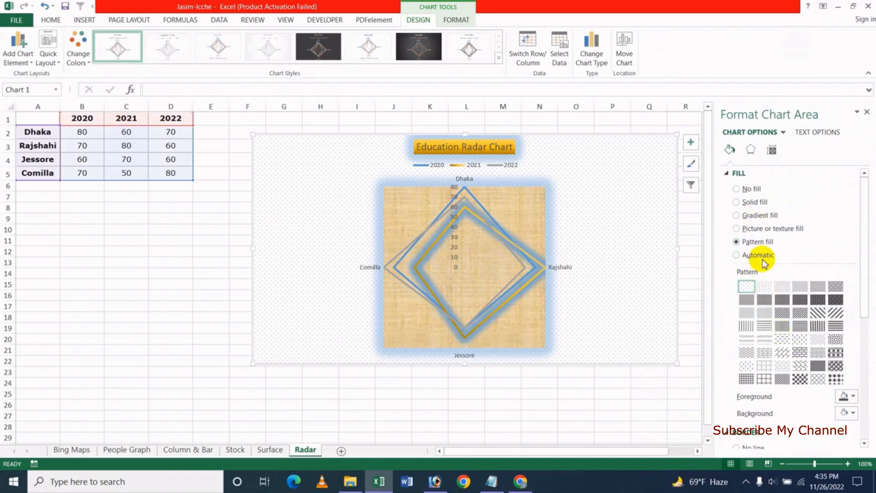
pyautogui.click(782, 325)
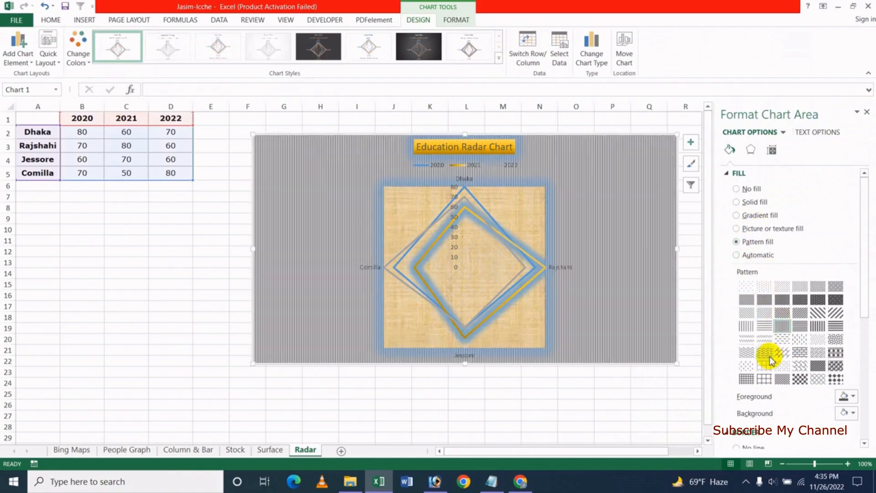
pyautogui.click(746, 339)
pyautogui.click(750, 149)
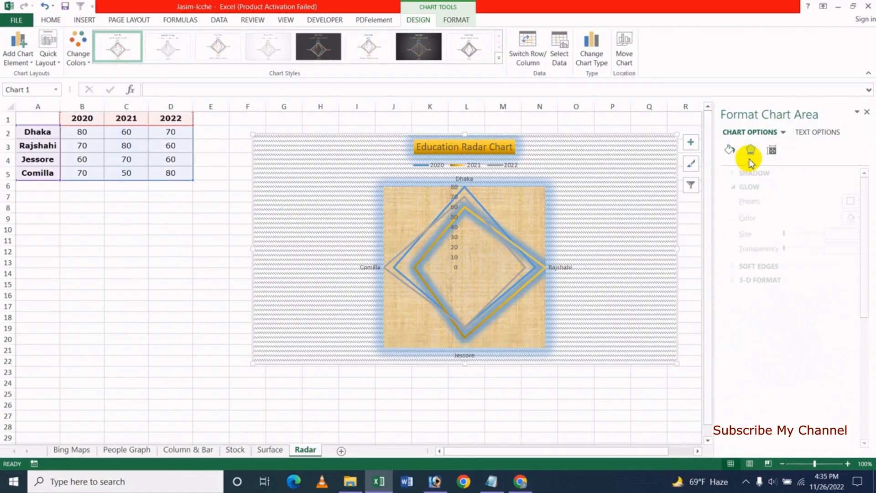
pyautogui.click(729, 150)
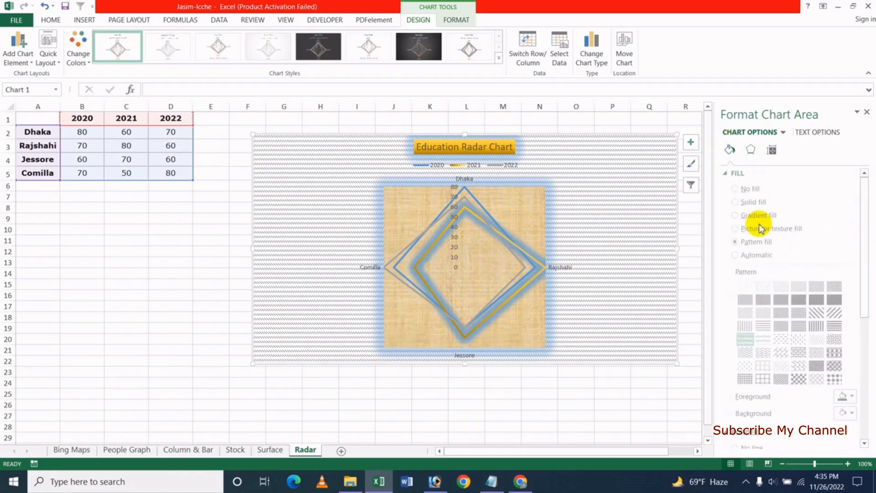
pyautogui.click(867, 113)
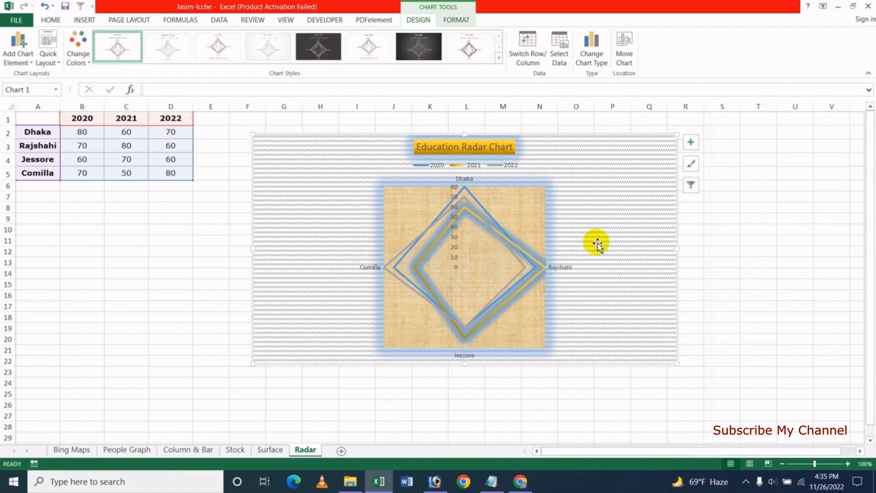
pyautogui.click(458, 21)
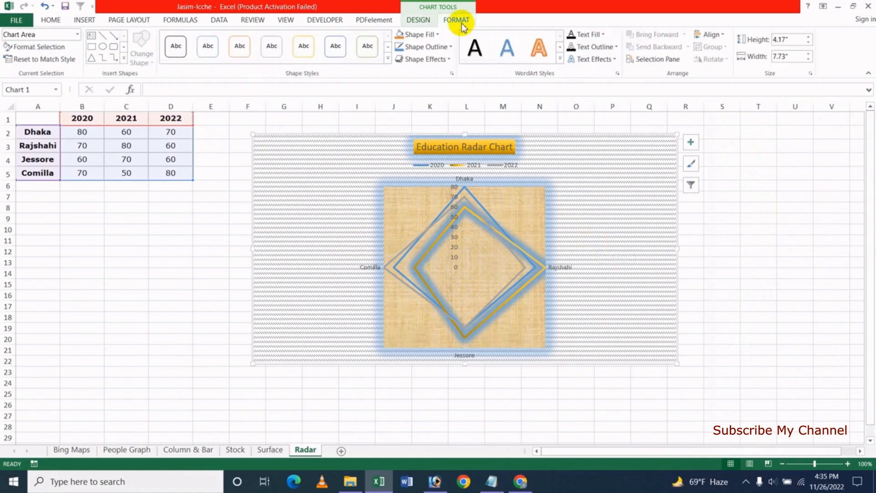
# - Apply the light-blue shape style to the chart area, then choose a Picture fill
pyautogui.click(386, 62)
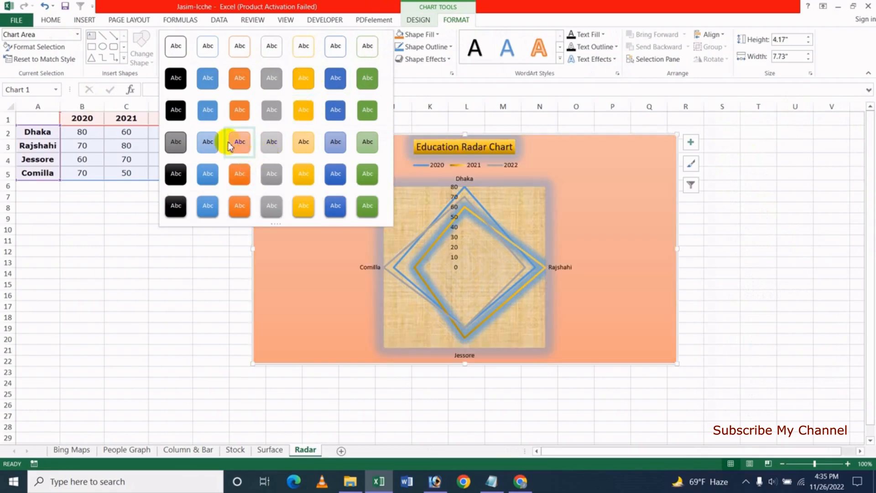
pyautogui.click(211, 140)
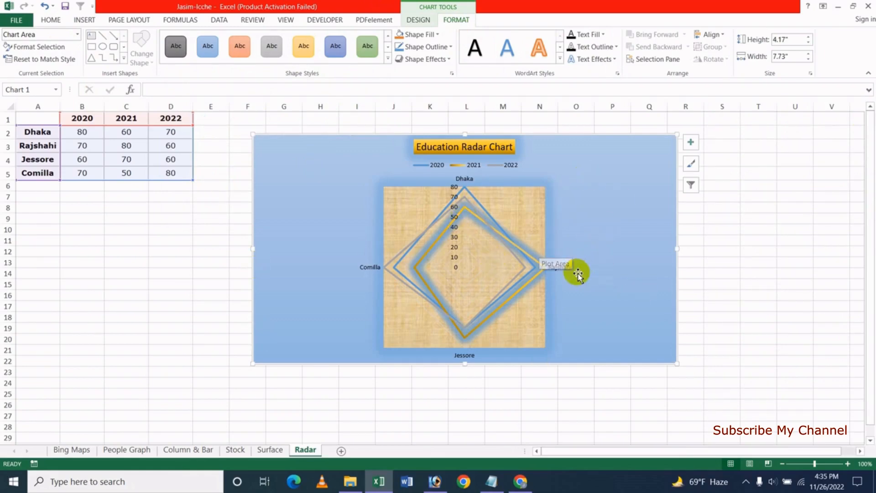
pyautogui.click(437, 34)
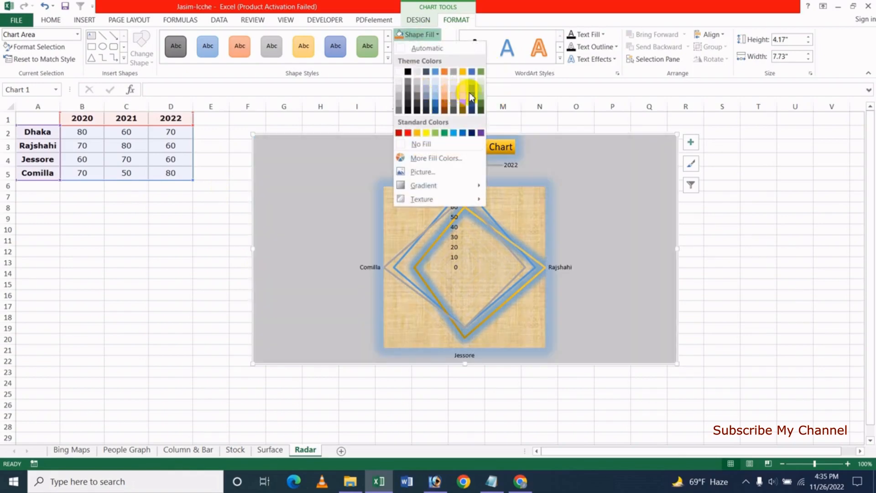
pyautogui.click(443, 173)
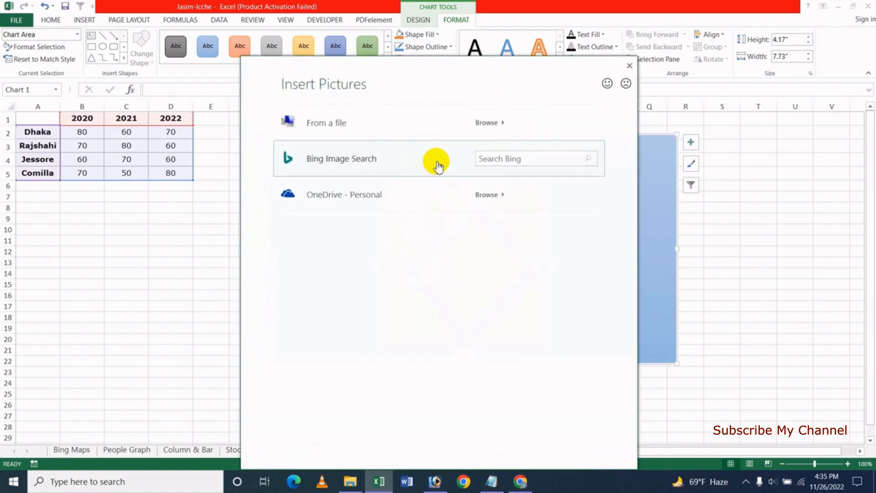
# - Insert an online 'radar chart' picture as the chart background, then undo it
pyautogui.click(529, 158)
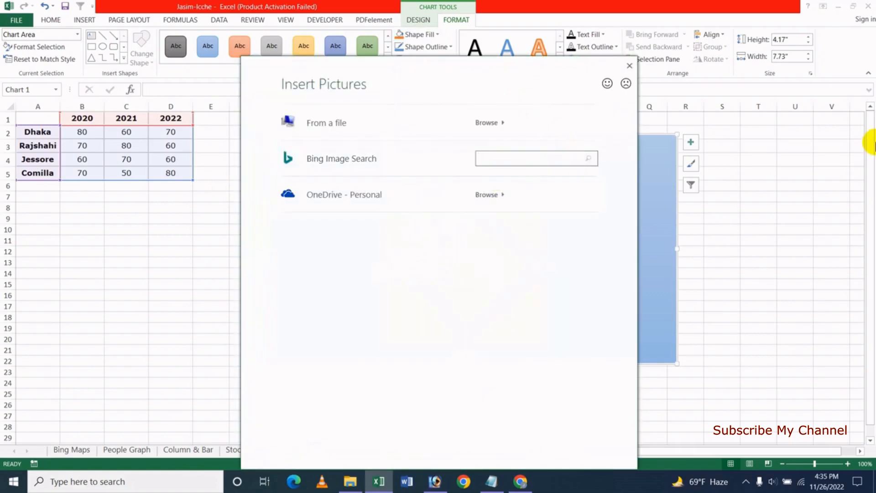
pyautogui.write('chart')
pyautogui.press('Return')
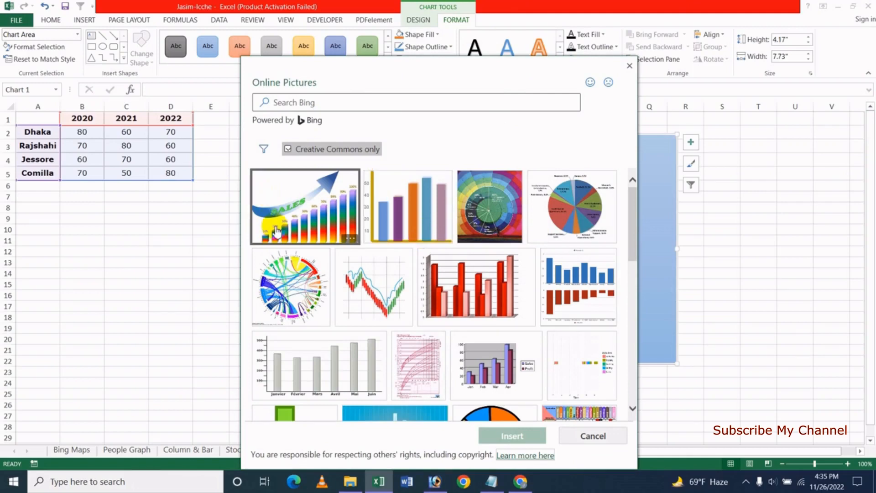
pyautogui.click(331, 103)
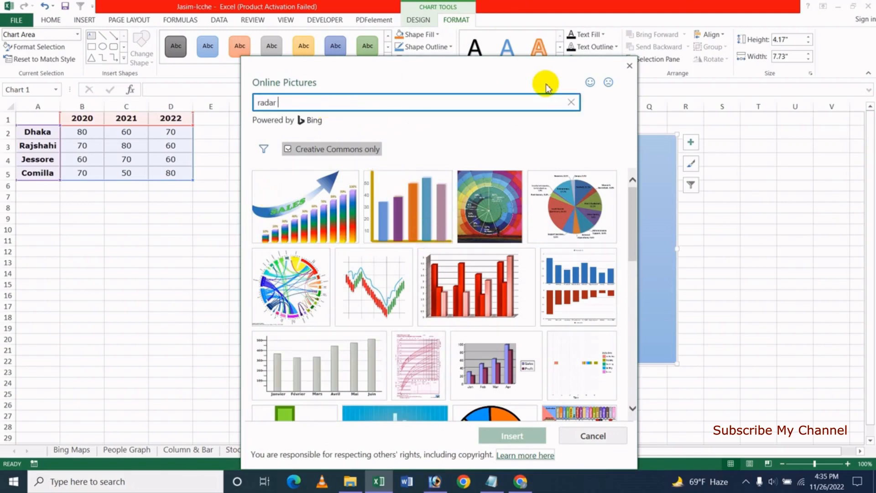
pyautogui.press('Return')
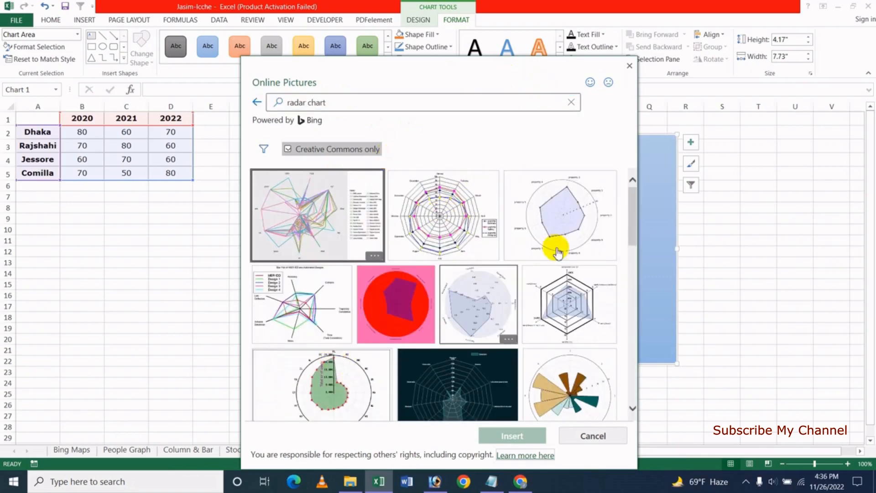
pyautogui.click(438, 218)
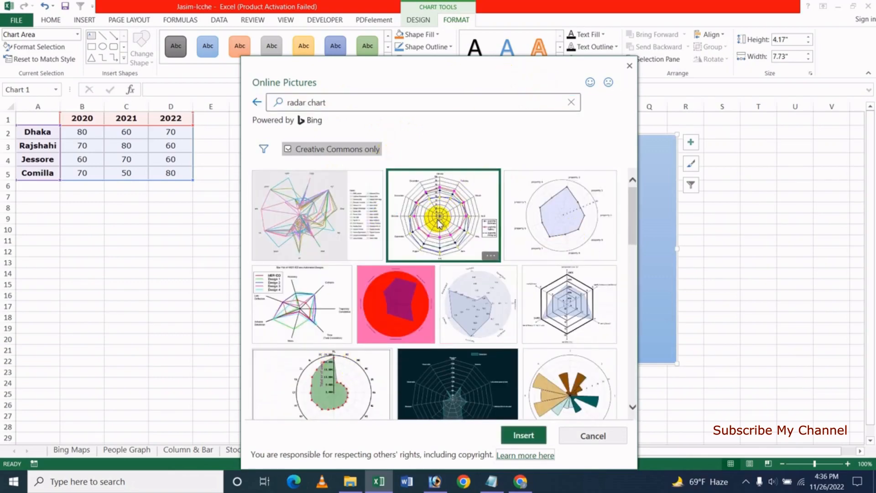
pyautogui.click(525, 435)
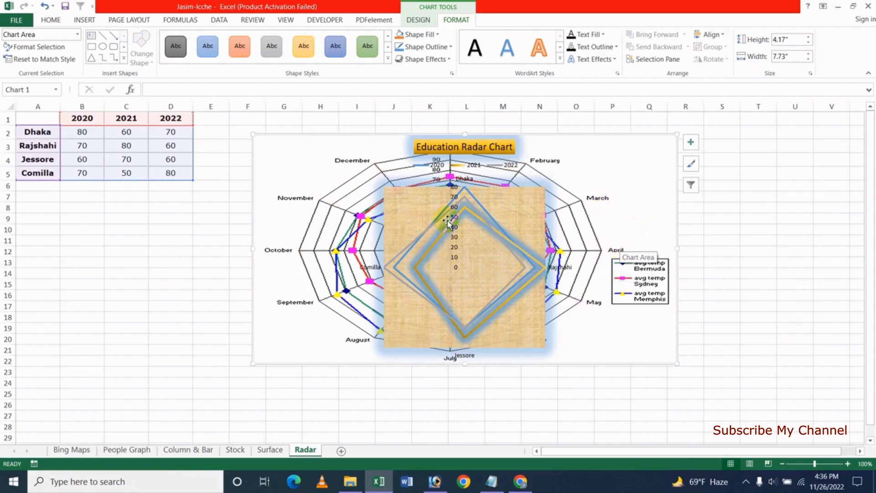
pyautogui.hotkey('ctrl', 'z')
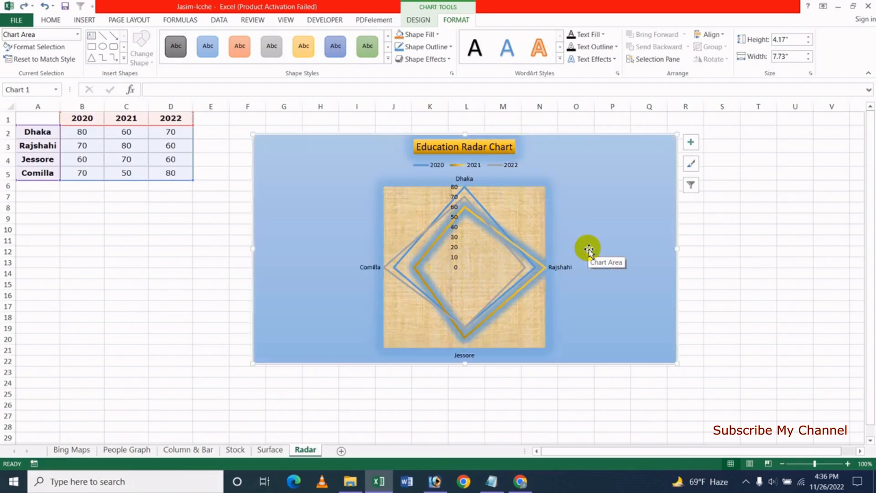
# - Fill the chart area with the white marble texture
pyautogui.click(437, 34)
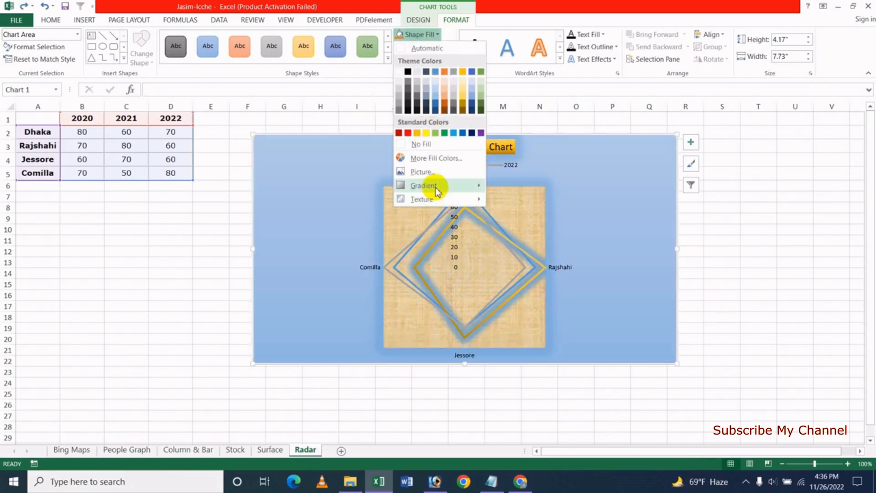
pyautogui.moveTo(439, 185)
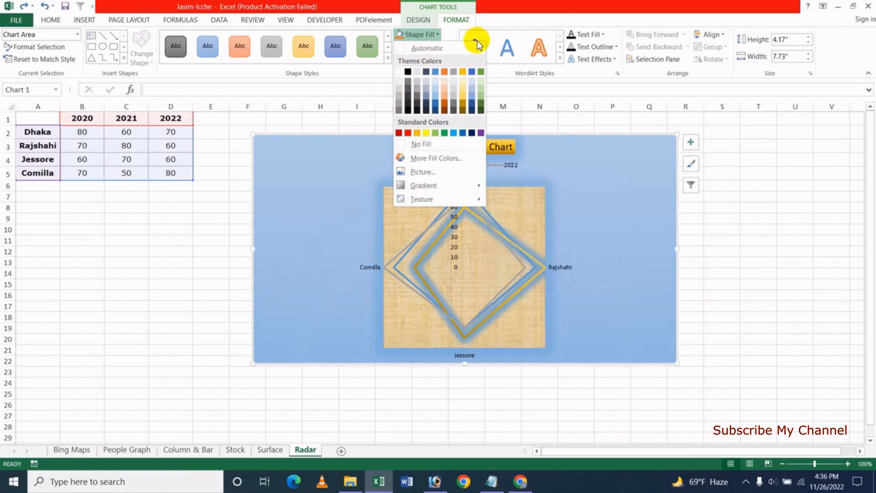
pyautogui.click(497, 20)
pyautogui.click(429, 34)
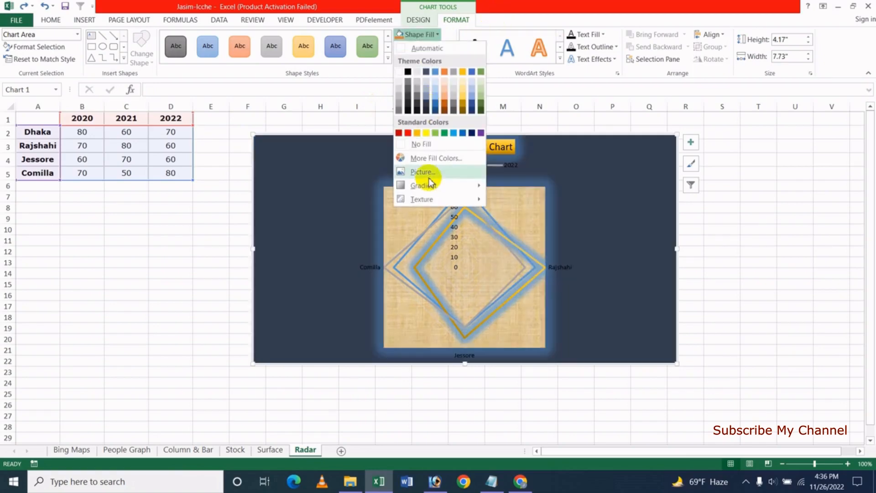
pyautogui.moveTo(423, 199)
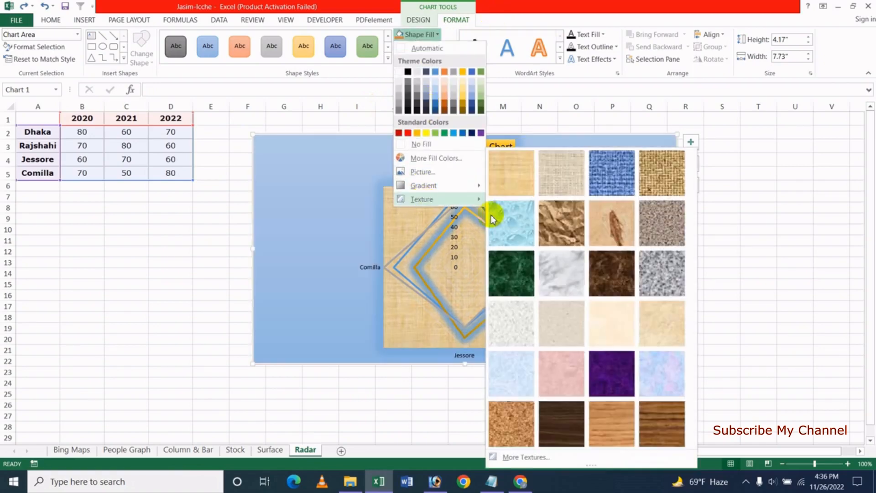
pyautogui.click(561, 278)
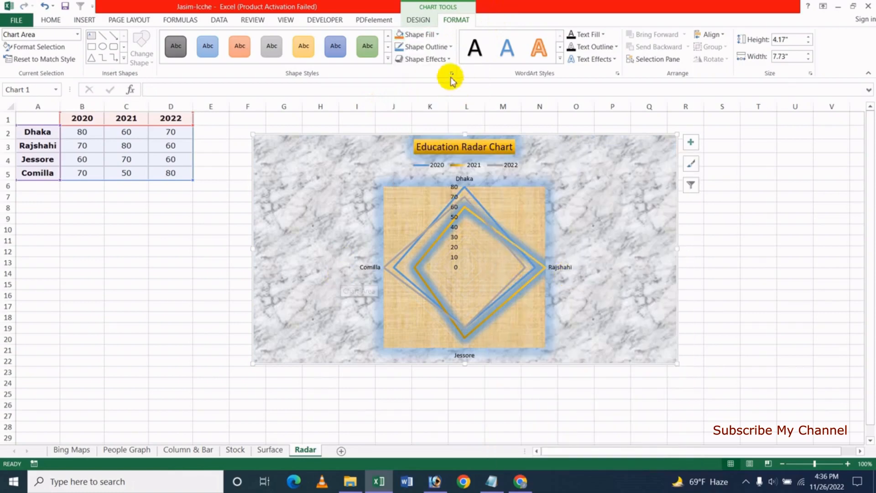
# - Give the chart area a thick 6 pt border
pyautogui.click(451, 47)
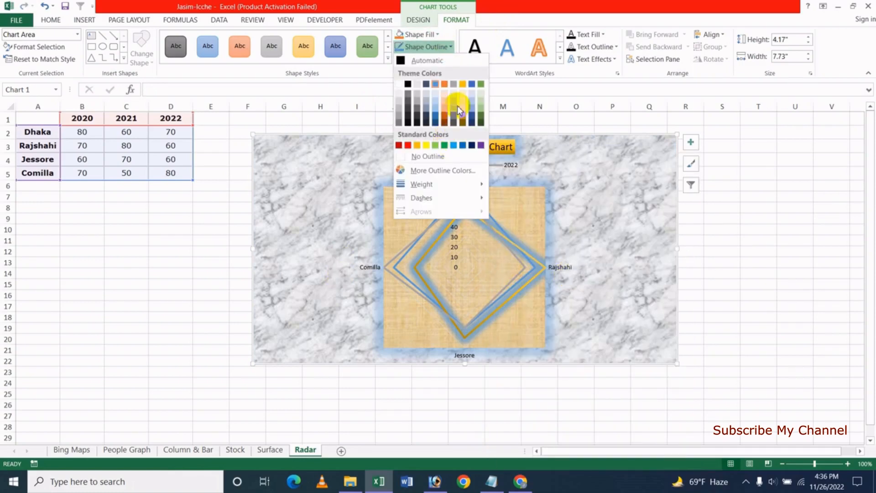
pyautogui.moveTo(435, 185)
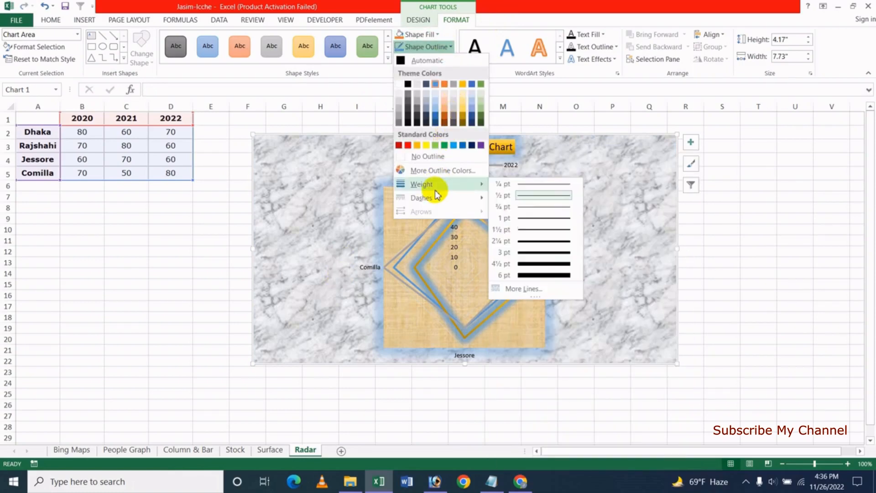
pyautogui.click(551, 275)
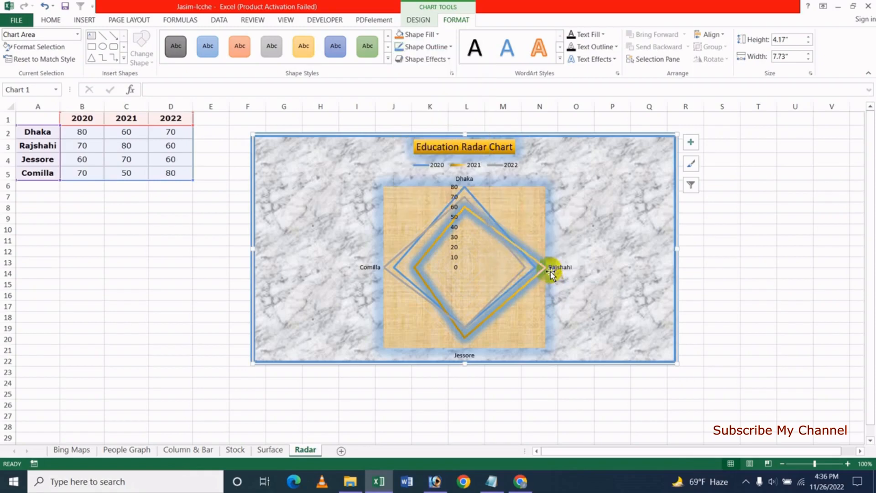
pyautogui.click(449, 47)
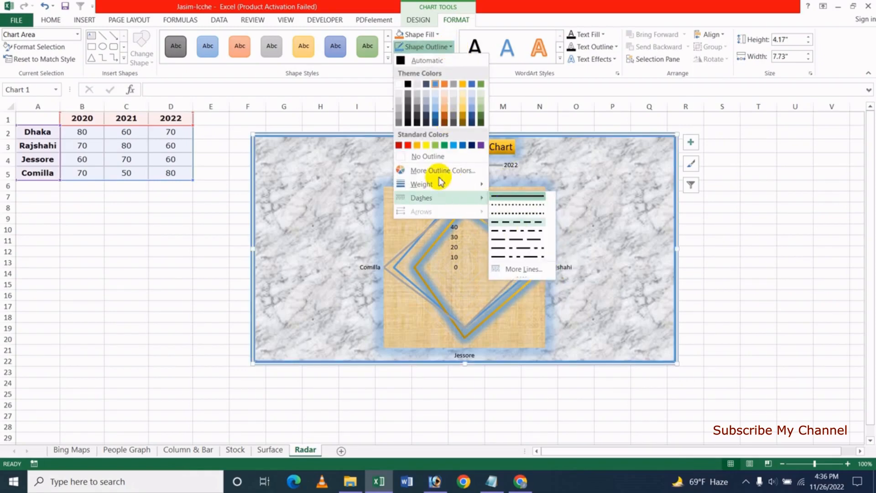
pyautogui.click(526, 16)
# - Apply the centre Inner shadow preset to the chart
pyautogui.click(447, 60)
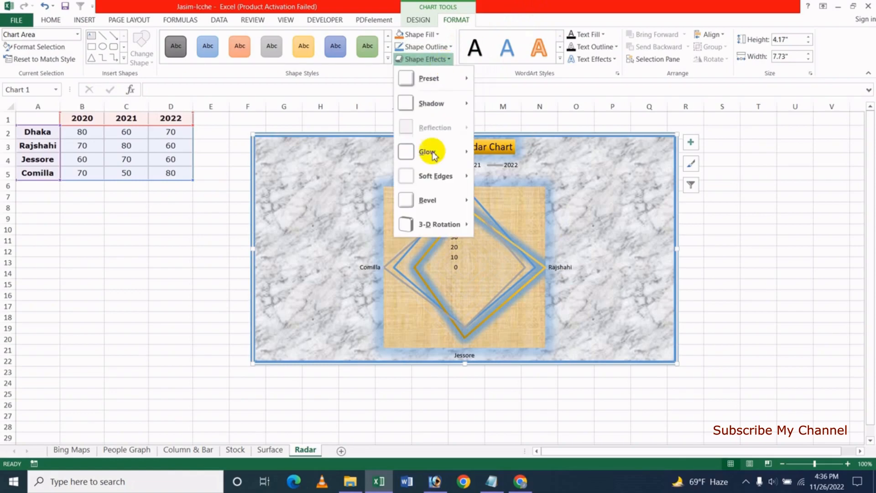
pyautogui.moveTo(436, 197)
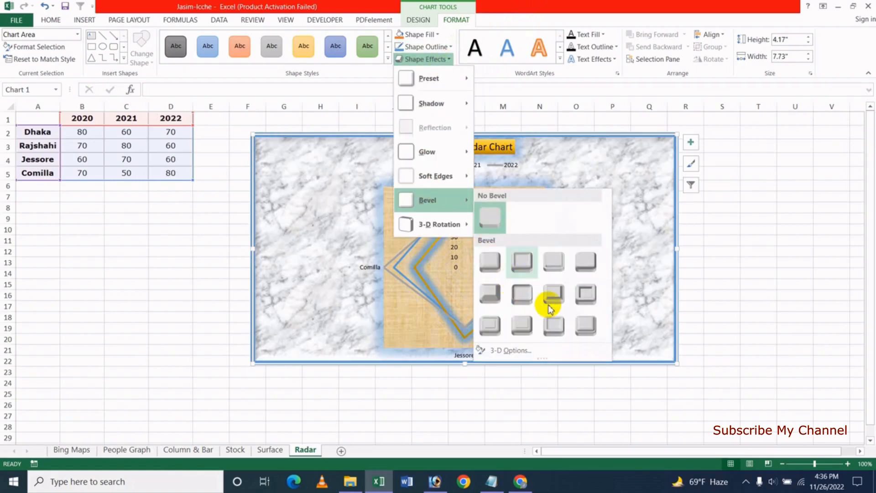
pyautogui.moveTo(438, 175)
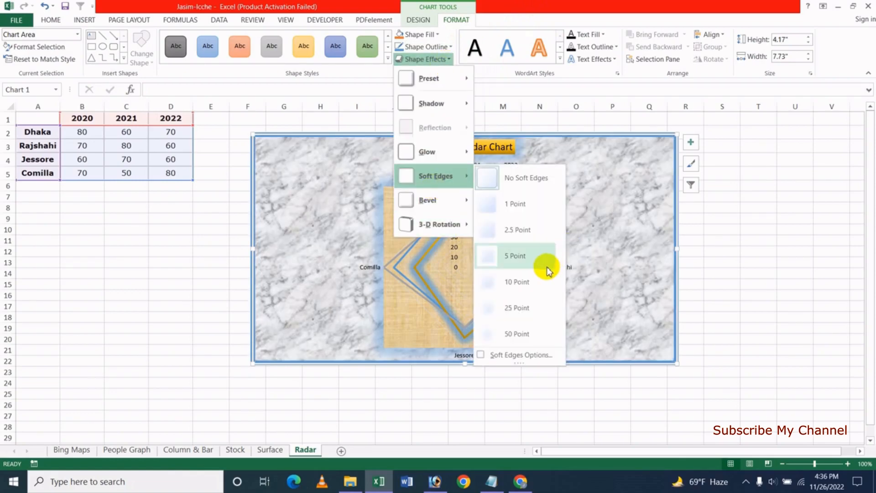
pyautogui.moveTo(433, 104)
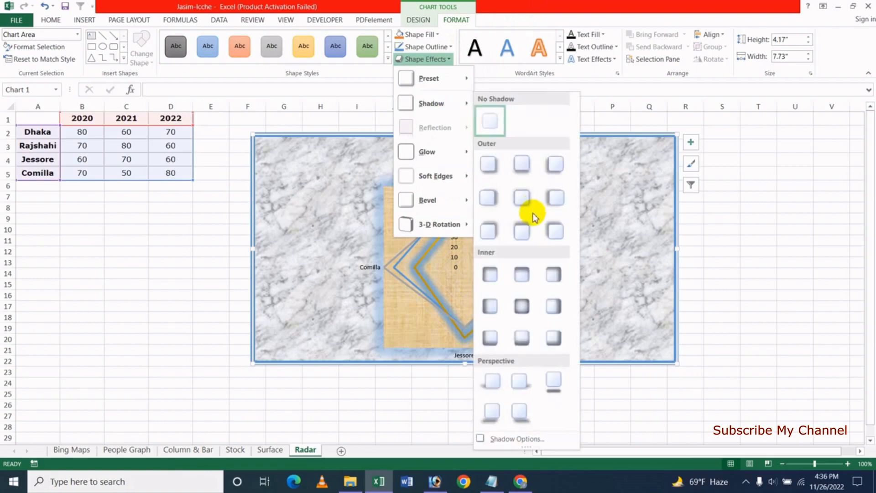
pyautogui.click(521, 305)
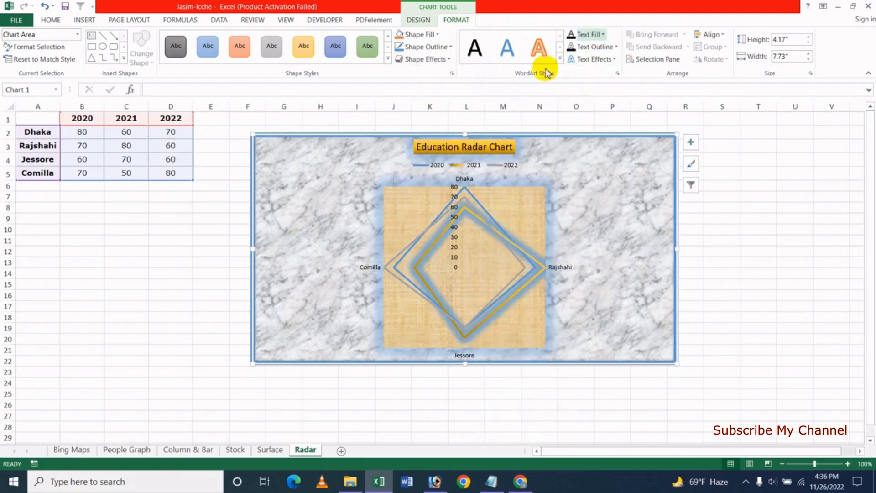
# - Browse Text Fill gradients and textures, then apply a bottom-row dark shadowed WordArt style to the chart text
pyautogui.click(603, 35)
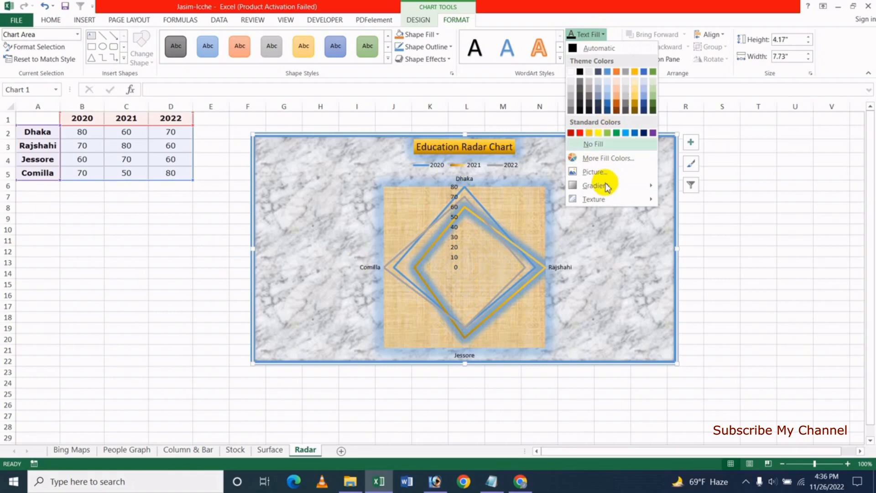
pyautogui.moveTo(606, 185)
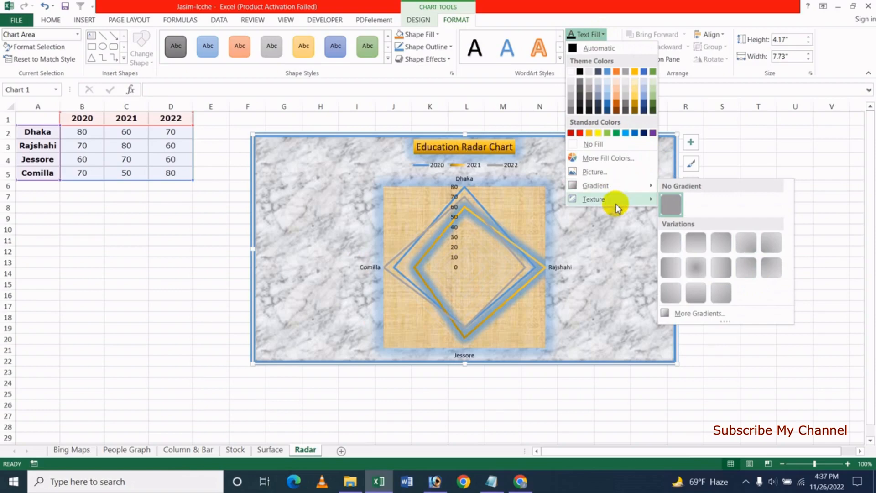
pyautogui.moveTo(614, 200)
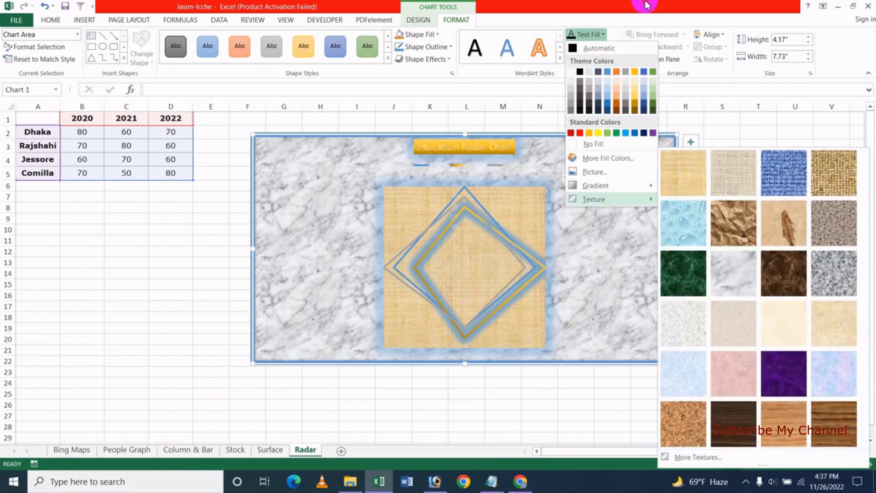
pyautogui.click(645, 4)
pyautogui.click(560, 59)
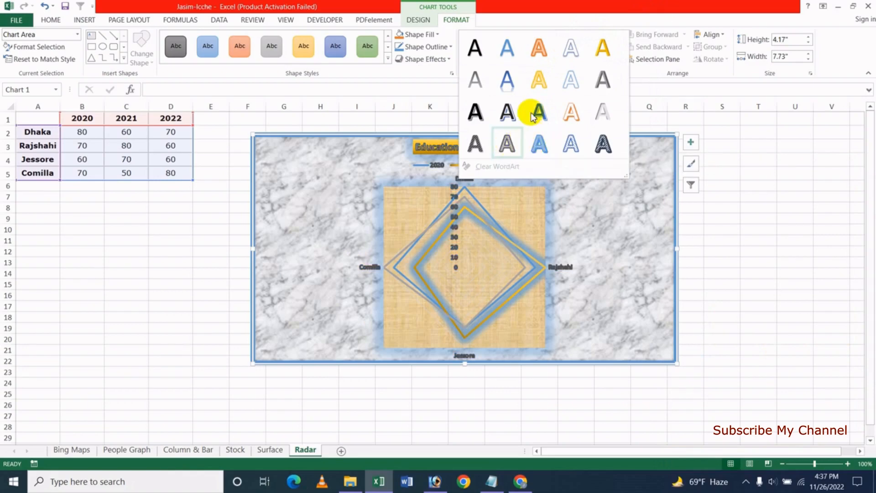
pyautogui.click(507, 146)
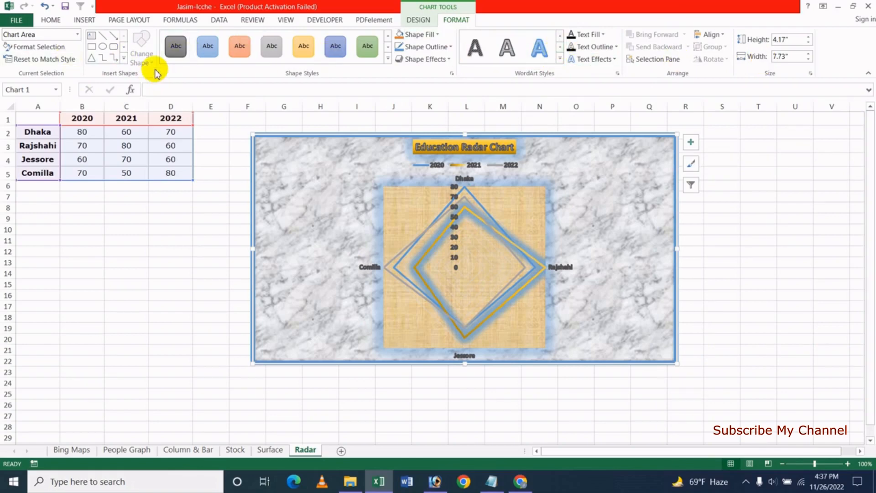
pyautogui.click(124, 58)
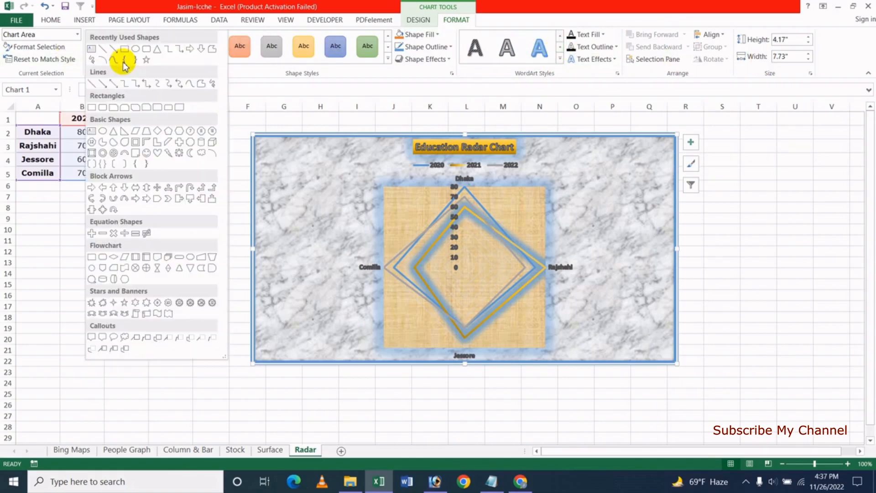
pyautogui.click(147, 154)
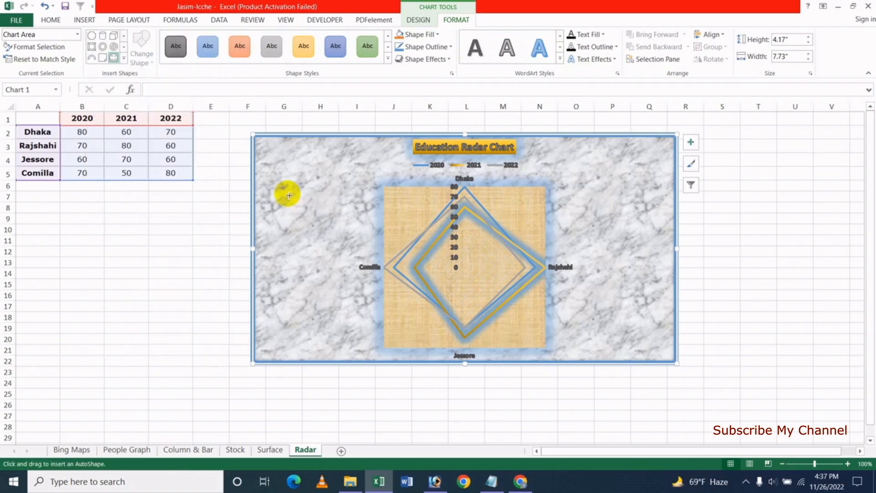
pyautogui.moveTo(280, 175); pyautogui.dragTo(317, 230)
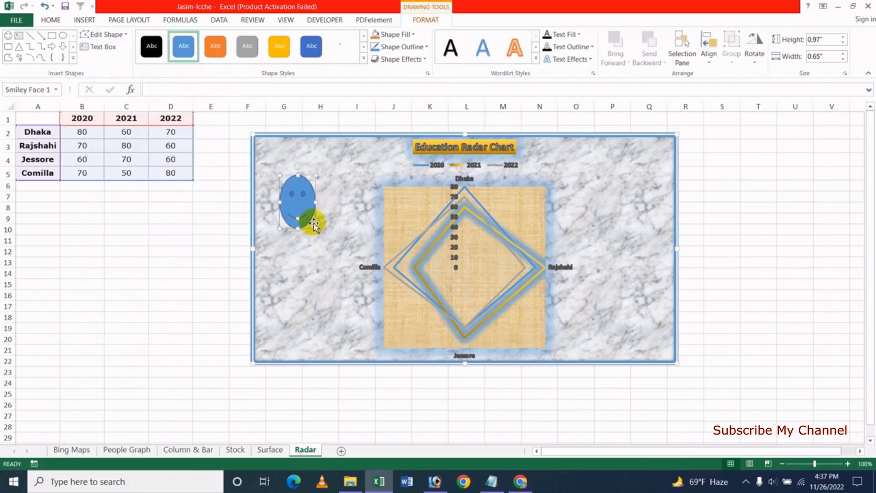
pyautogui.click(312, 46)
pyautogui.click(105, 34)
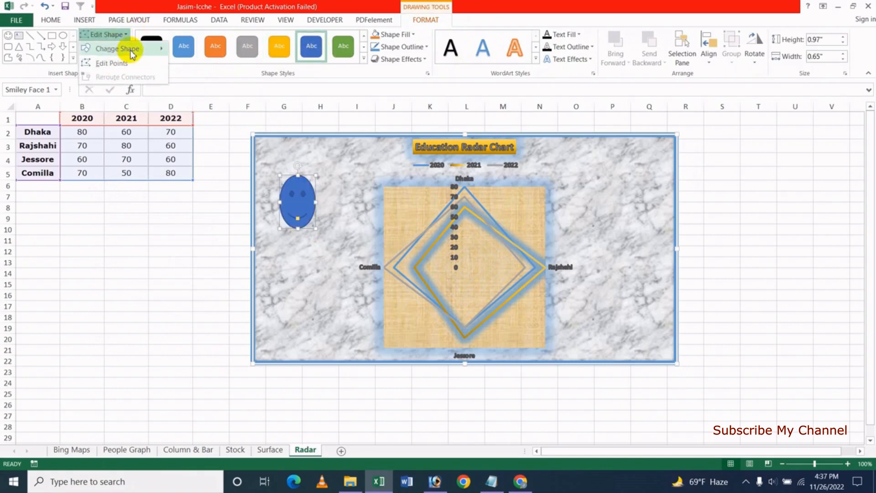
pyautogui.moveTo(130, 51)
pyautogui.click(227, 108)
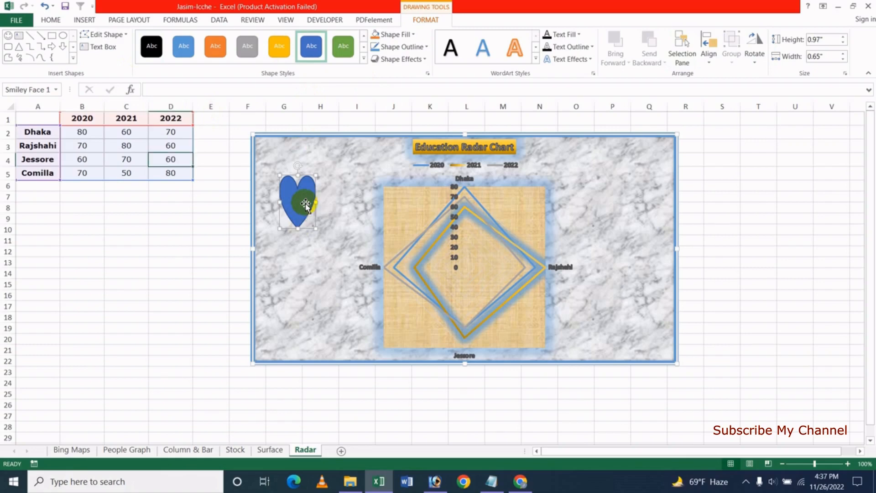
pyautogui.press('Delete')
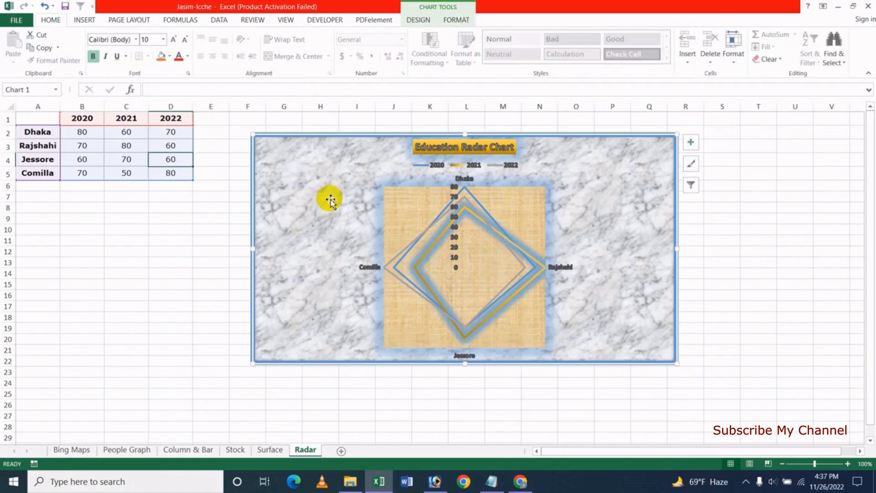
# - Try Chart Styles 3, 1 and 5, settling on the plain white Style 1
pyautogui.click(420, 19)
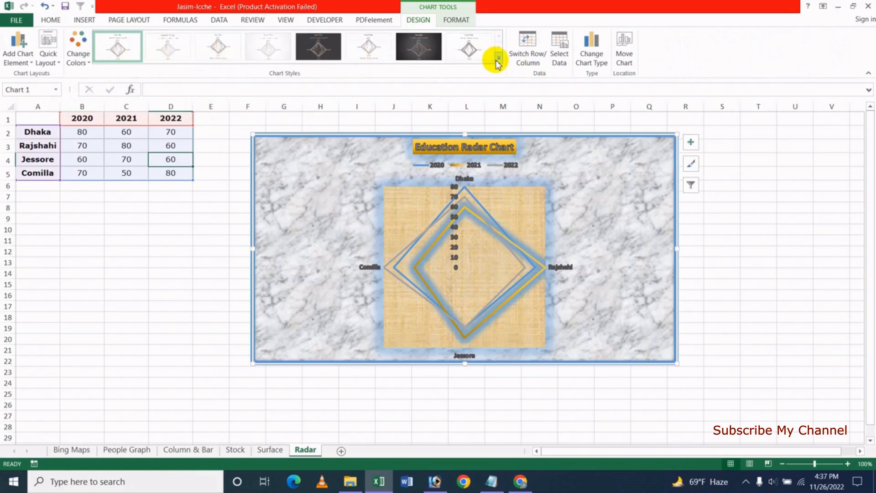
pyautogui.click(229, 53)
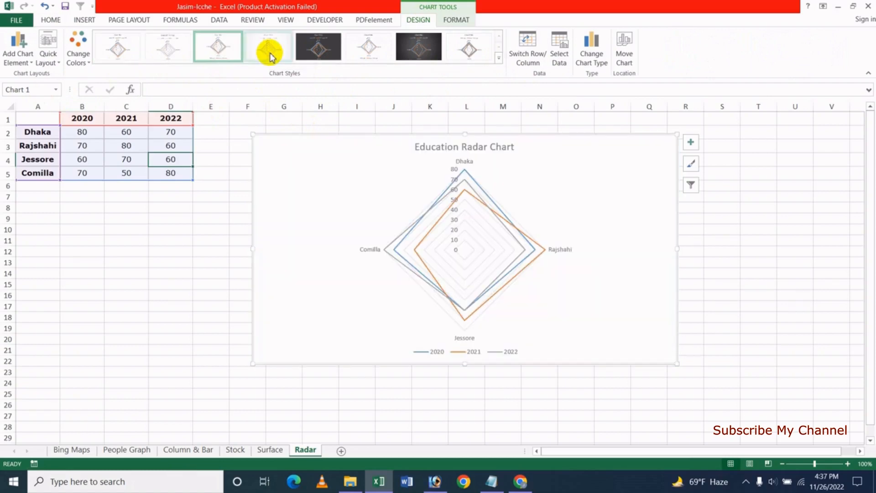
pyautogui.click(118, 49)
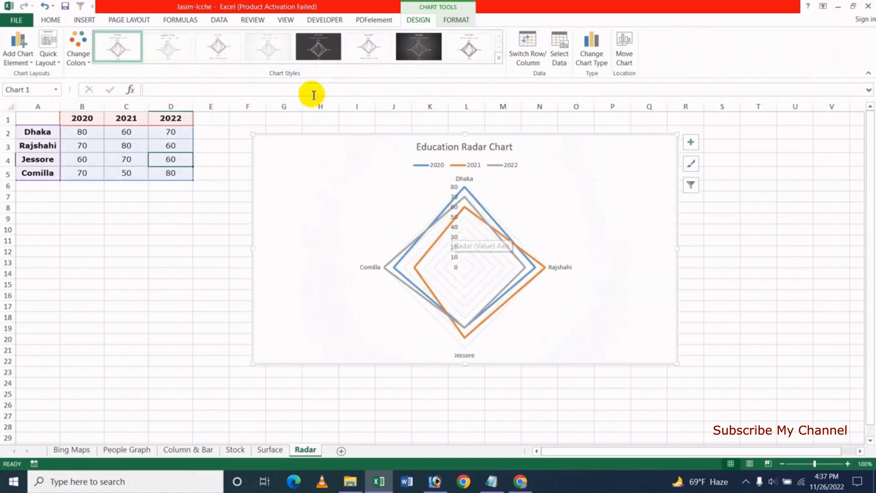
pyautogui.click(318, 53)
pyautogui.click(122, 52)
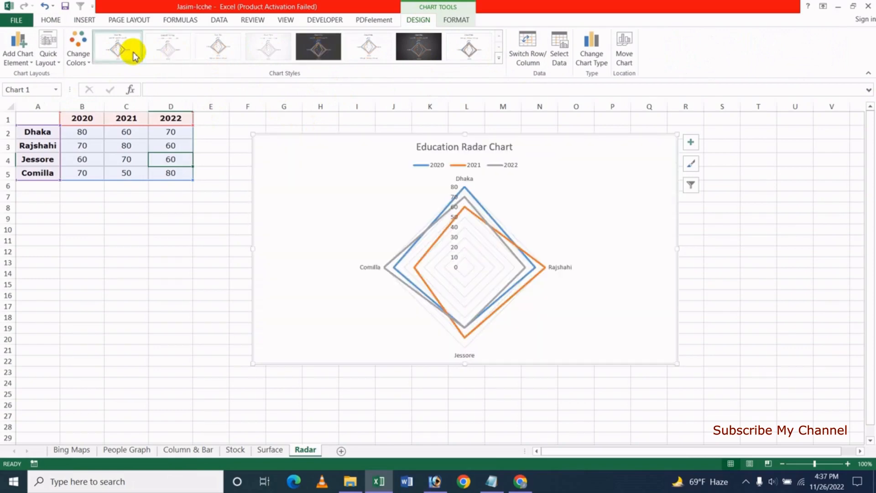
# - Preview the Change Colors palettes and Quick Layout presets without applying any
pyautogui.click(79, 58)
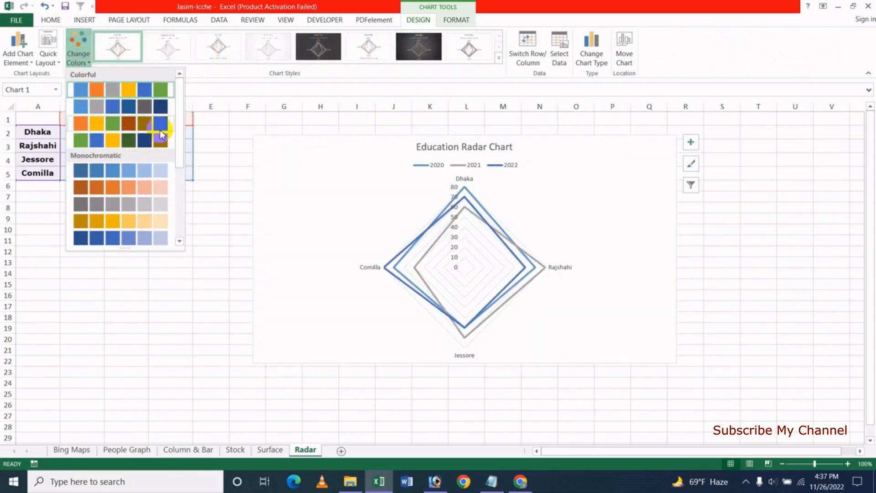
pyautogui.click(225, 5)
pyautogui.click(48, 50)
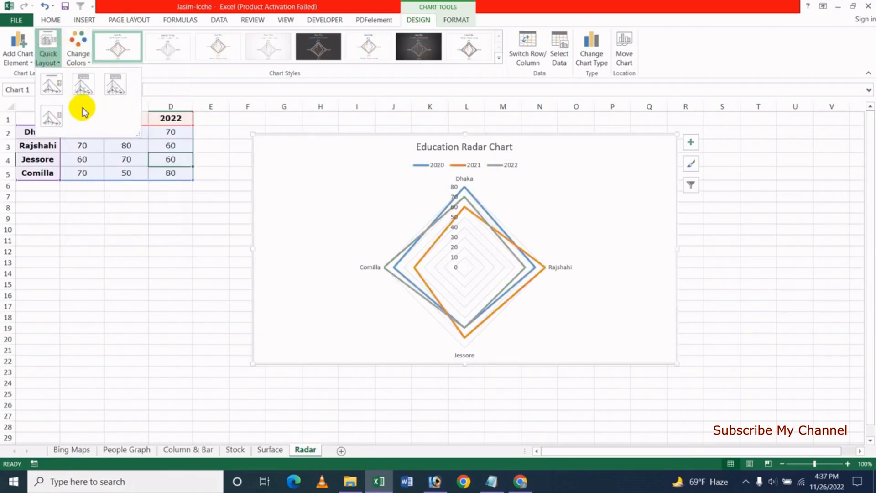
pyautogui.click(257, 2)
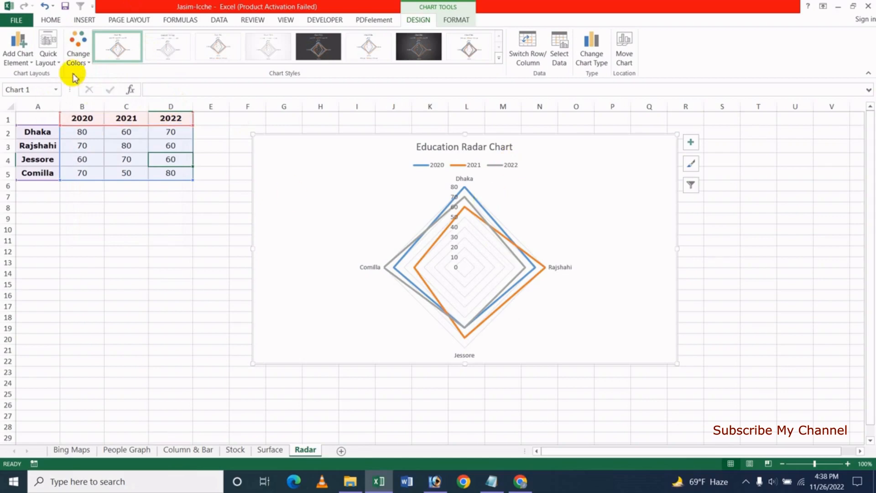
pyautogui.click(29, 63)
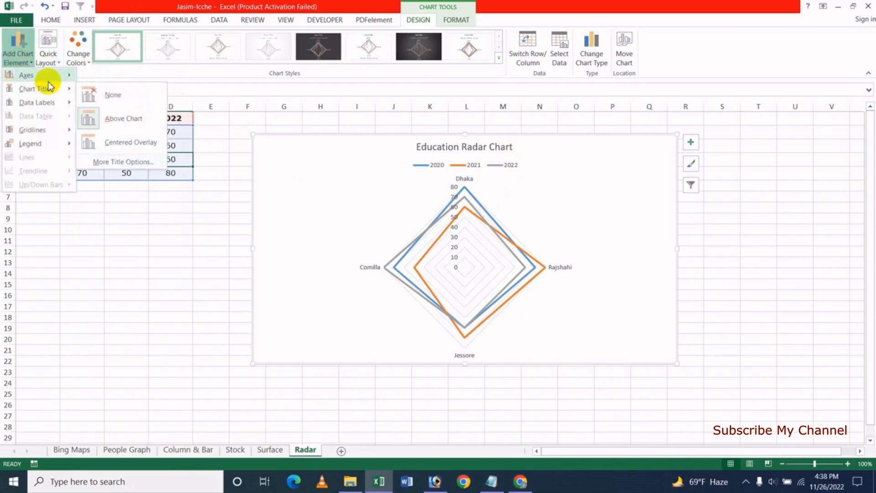
pyautogui.moveTo(41, 74)
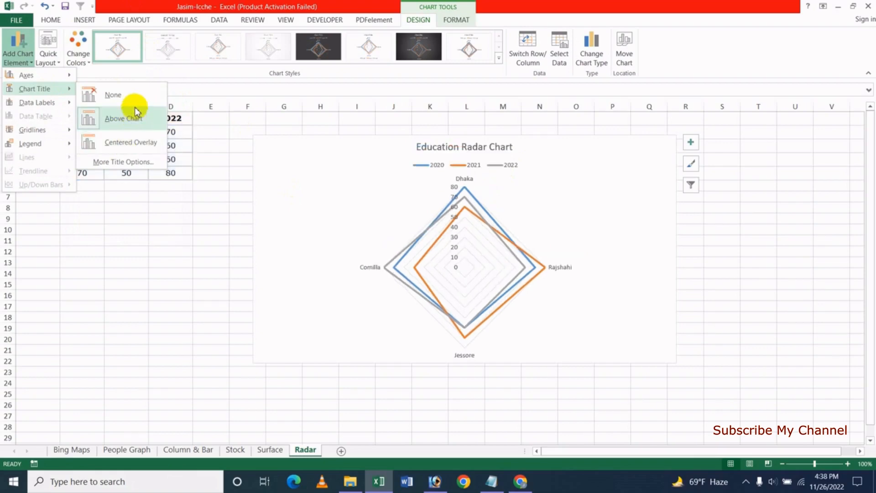
pyautogui.moveTo(64, 109)
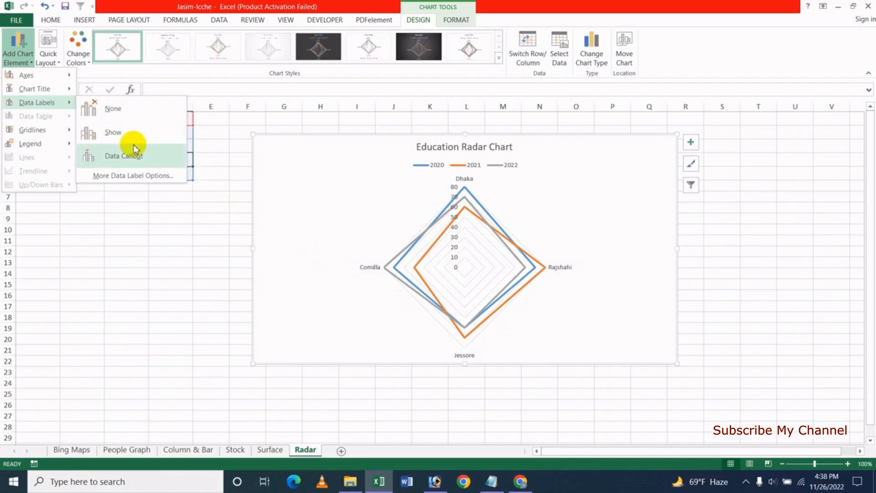
pyautogui.moveTo(47, 145)
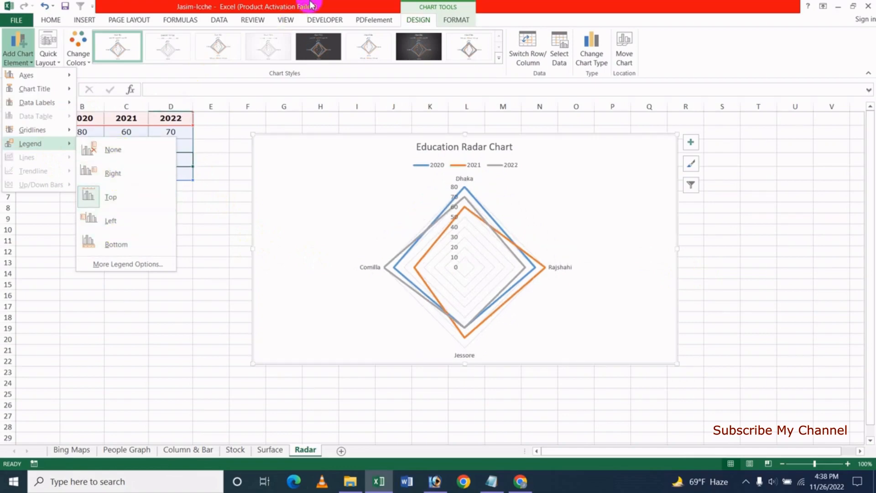
pyautogui.click(259, 12)
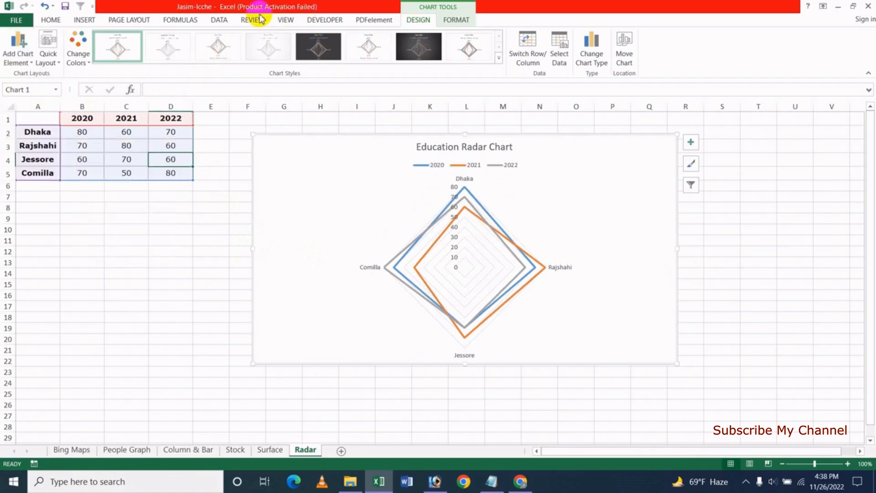
# - Toggle the legend and gridlines off and back on, and replace the title with a generic Chart Title
pyautogui.click(691, 144)
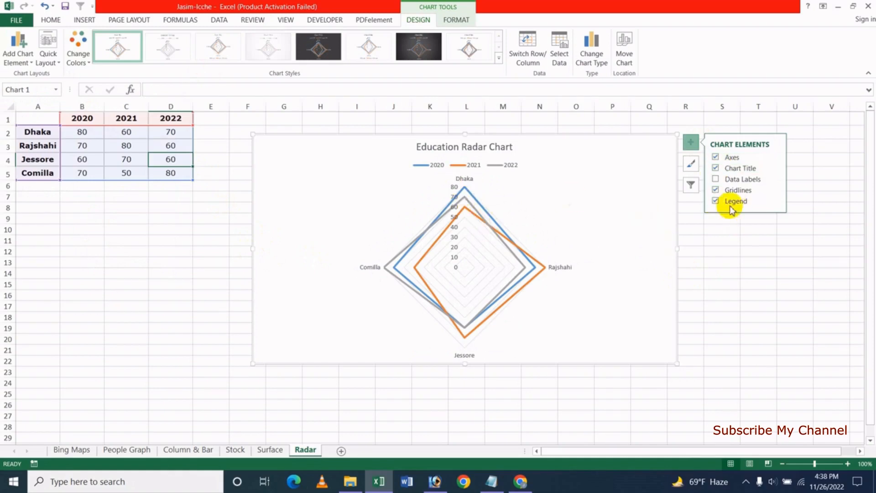
pyautogui.click(715, 202)
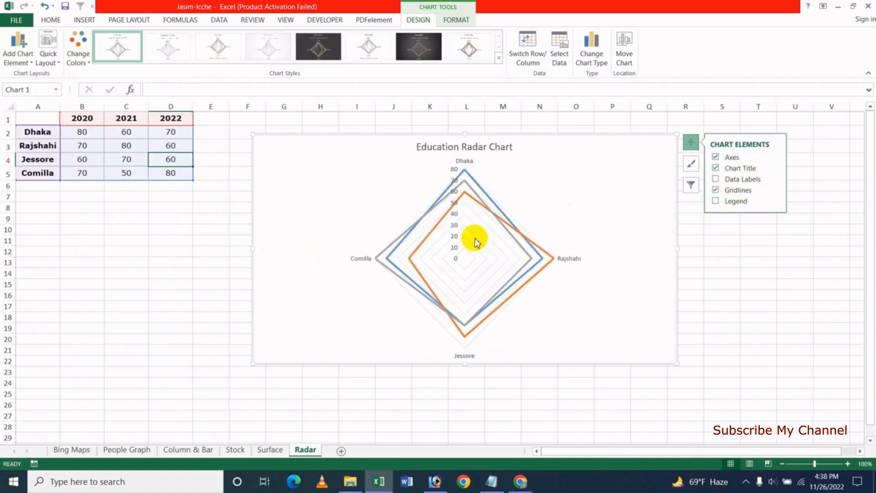
pyautogui.click(716, 202)
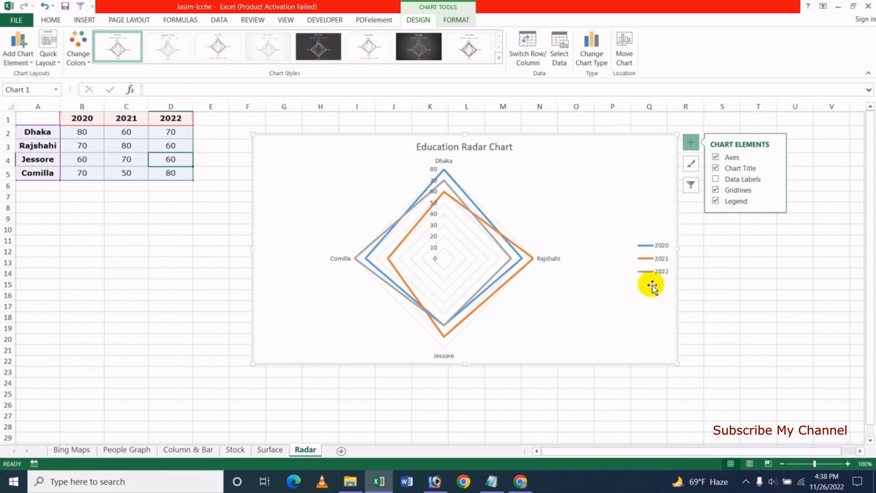
pyautogui.click(716, 190)
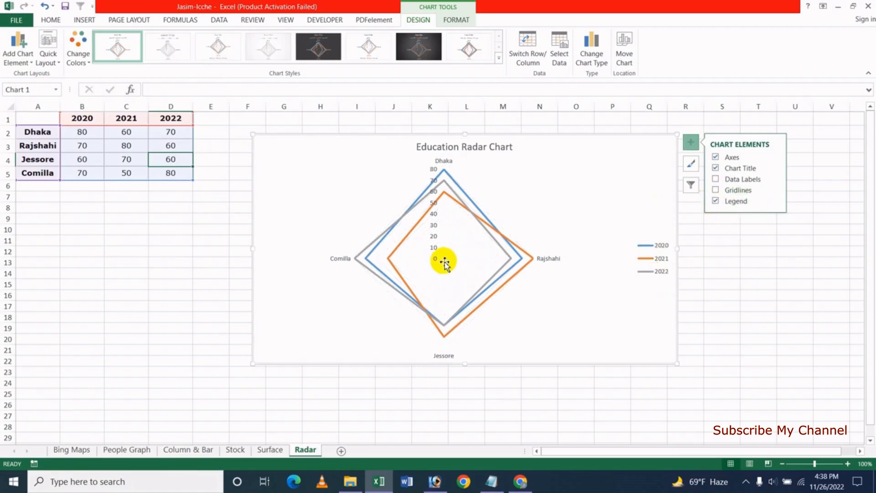
pyautogui.click(716, 191)
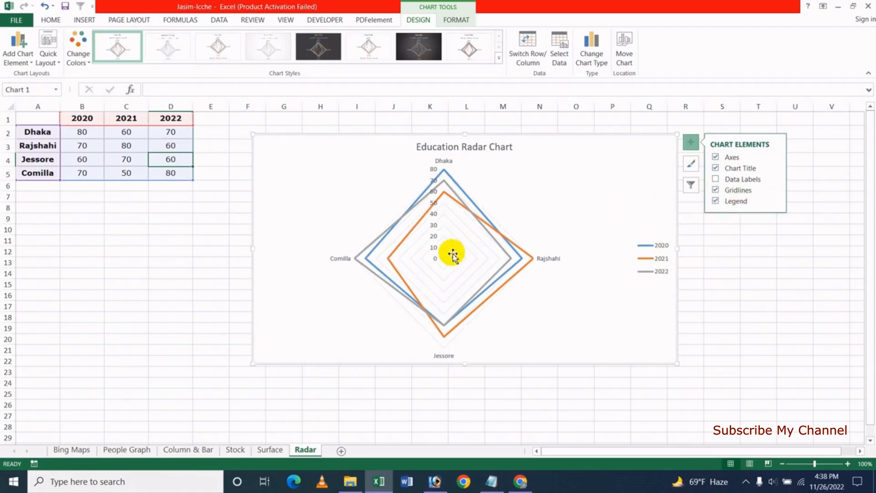
pyautogui.click(716, 168)
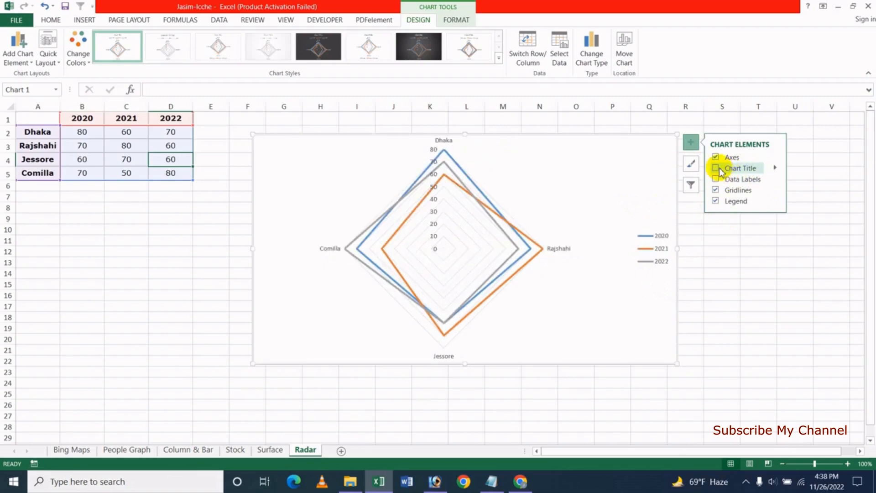
pyautogui.click(716, 168)
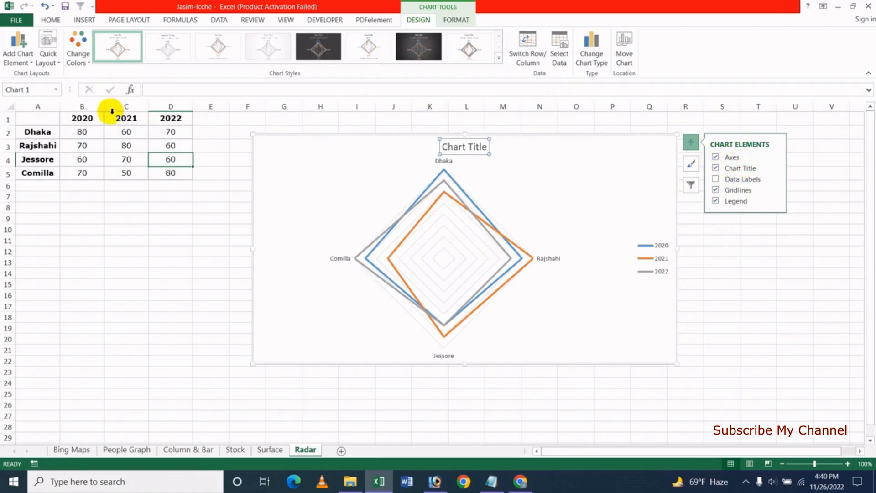
# - Keep the primary vertical axis, add data labels to every series, and select the 2021 series
pyautogui.click(18, 50)
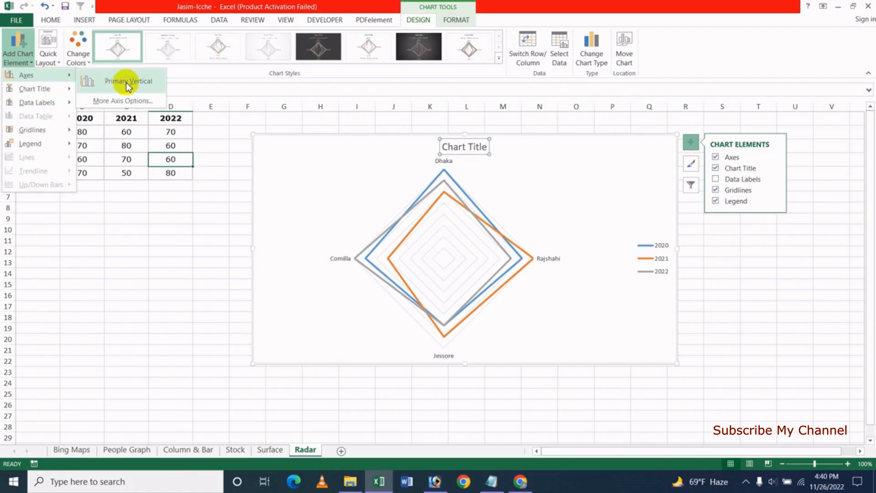
pyautogui.click(132, 81)
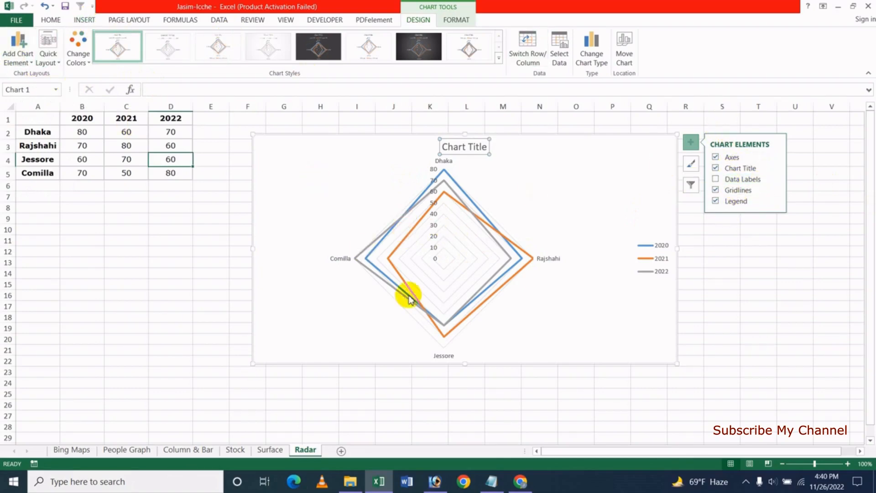
pyautogui.click(716, 179)
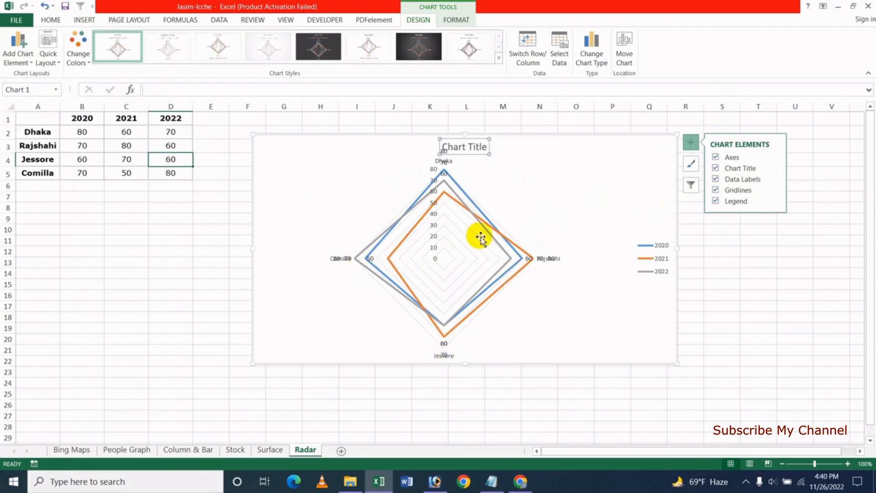
pyautogui.click(392, 257)
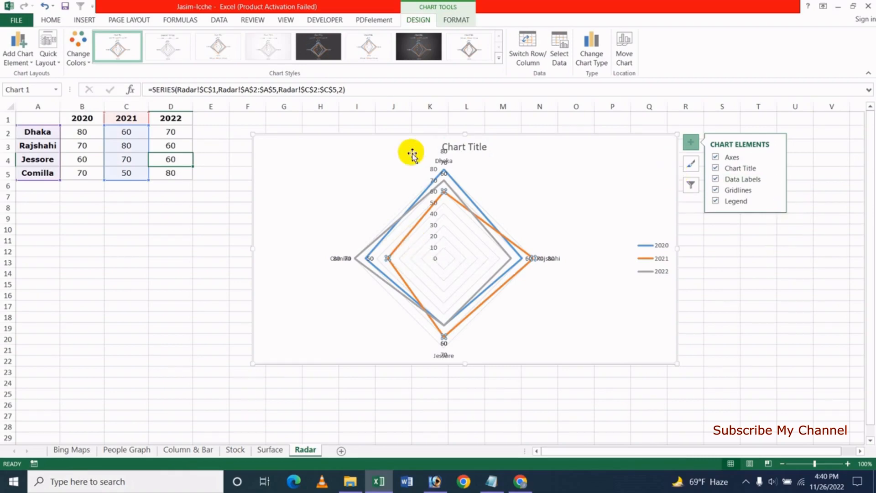
# - Format the 2021 series as a solid red line with 40% transparency and 5.5 pt width
pyautogui.click(455, 21)
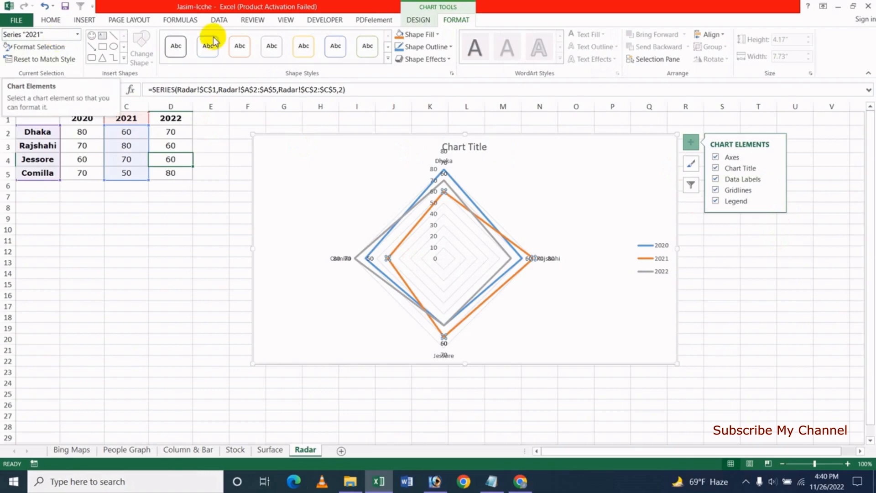
pyautogui.click(49, 51)
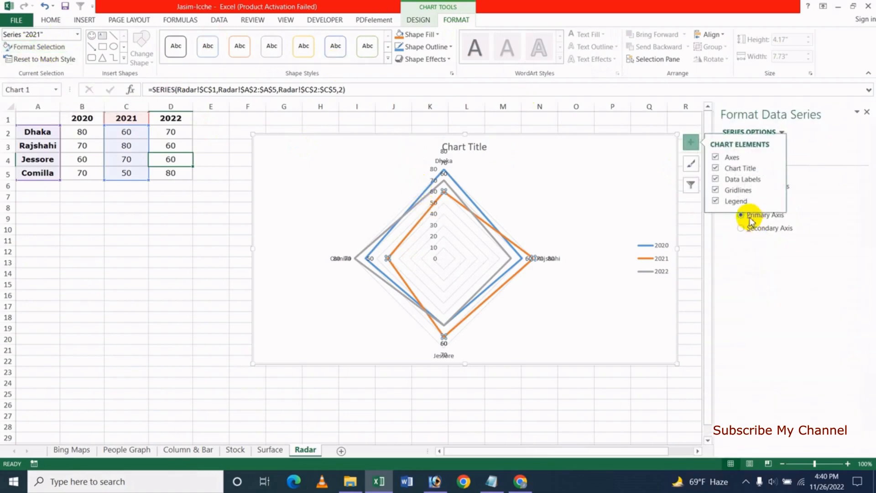
pyautogui.click(694, 146)
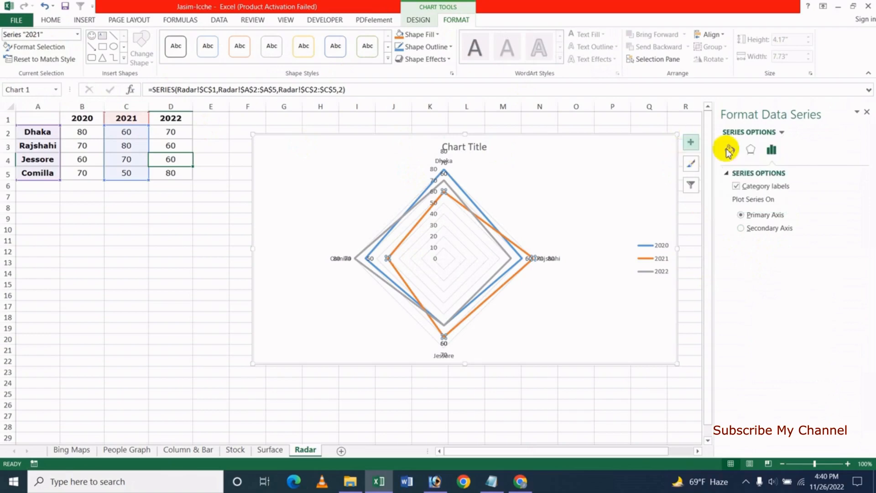
pyautogui.click(730, 151)
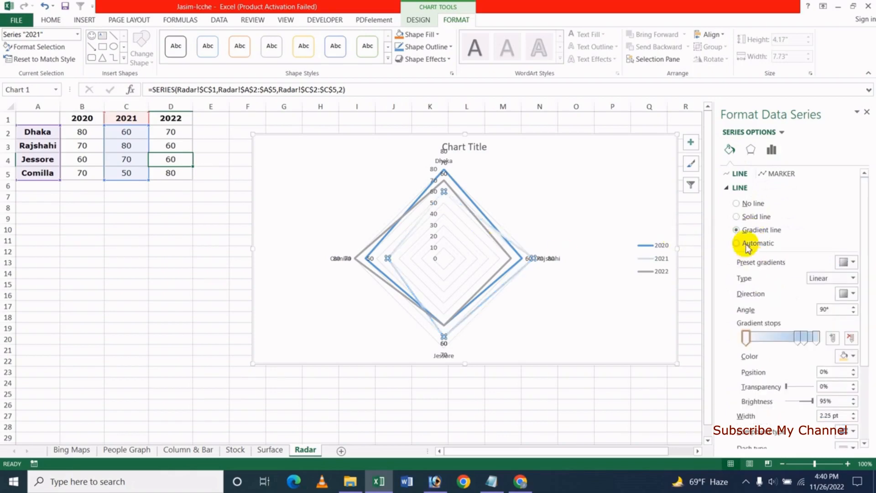
pyautogui.click(750, 219)
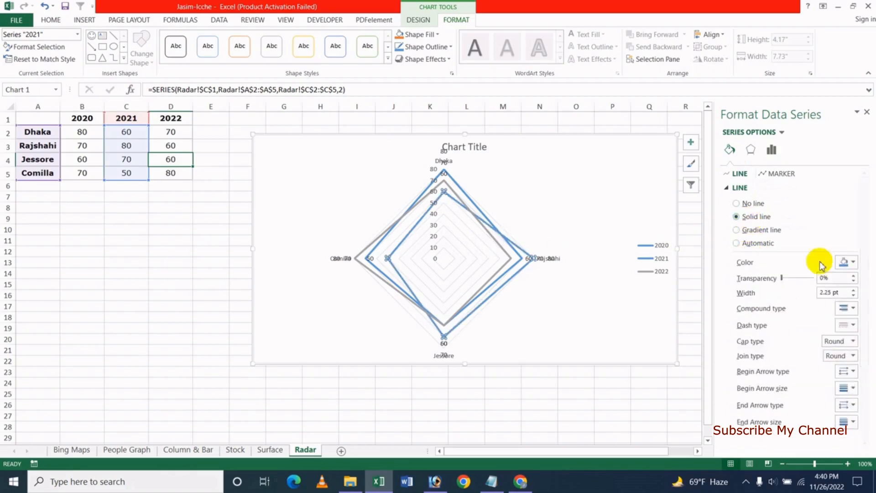
pyautogui.click(853, 264)
pyautogui.click(797, 348)
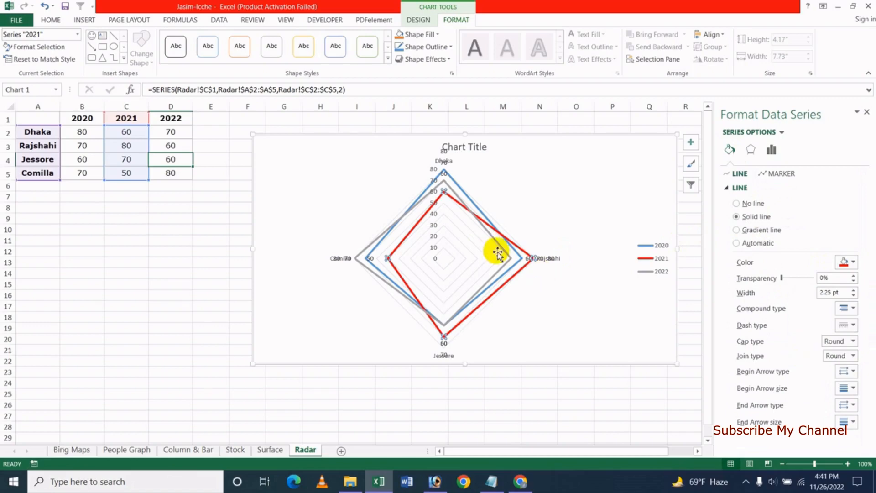
pyautogui.click(795, 278)
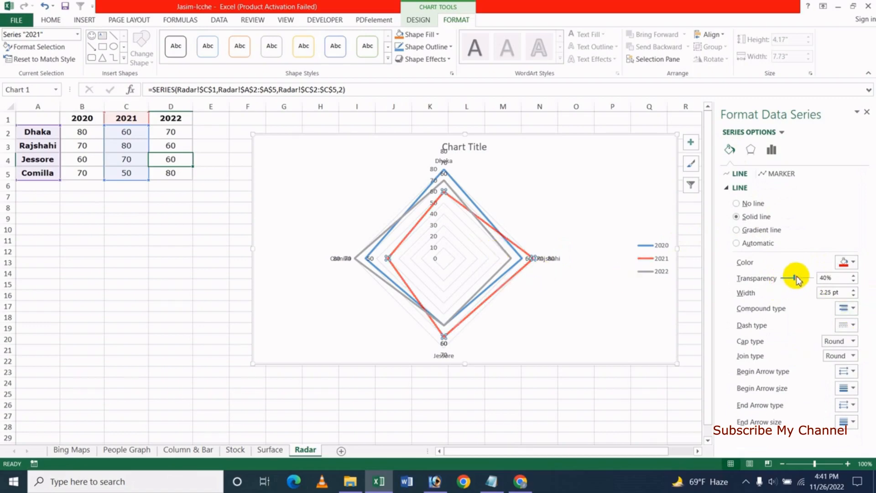
pyautogui.click(853, 290)
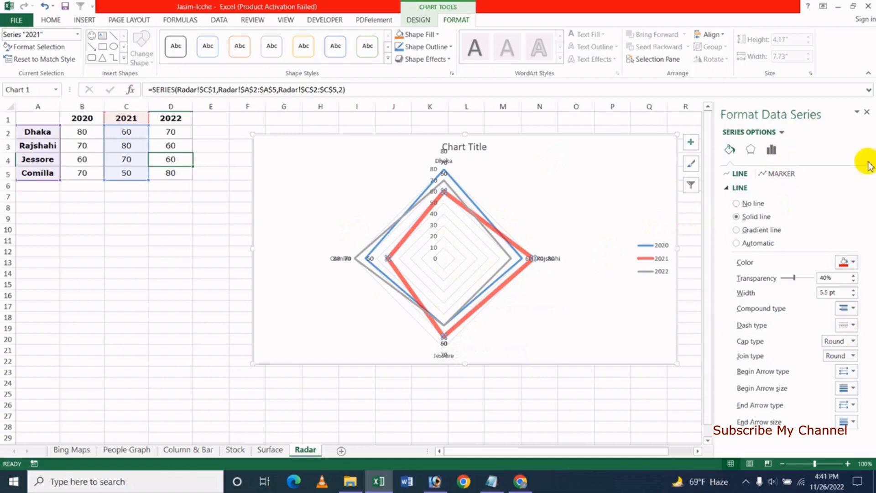
pyautogui.click(867, 112)
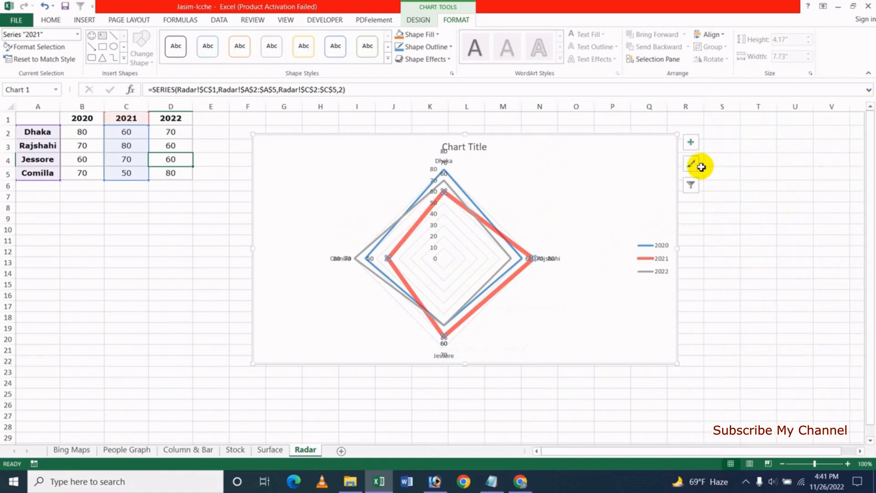
# - Select the chart area, browse its Chart Styles and COLOR schemes, then open Chart Filters
pyautogui.click(691, 143)
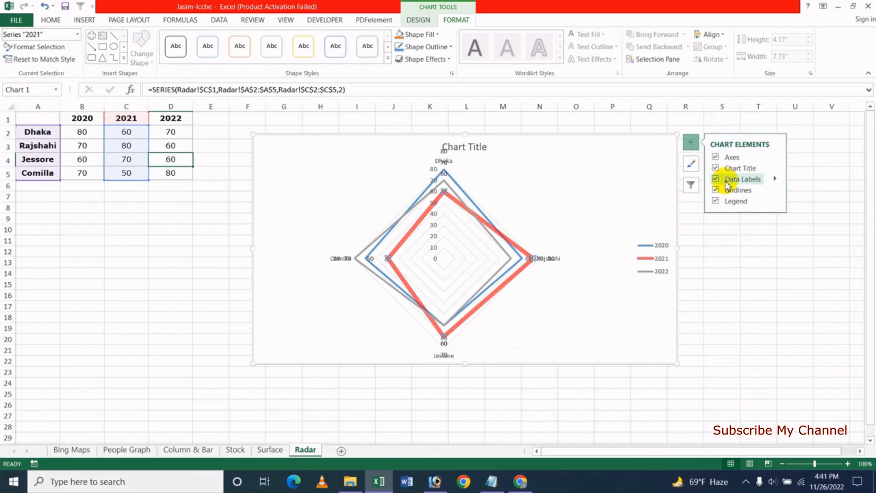
pyautogui.click(641, 159)
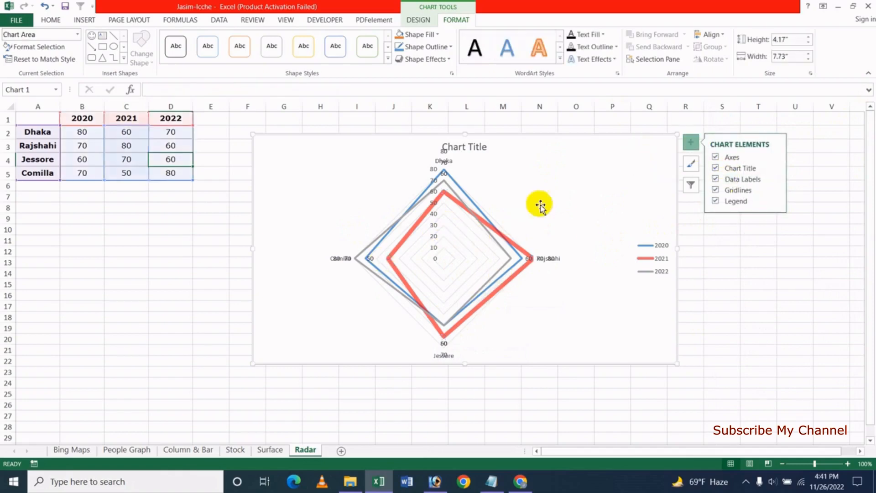
pyautogui.click(691, 166)
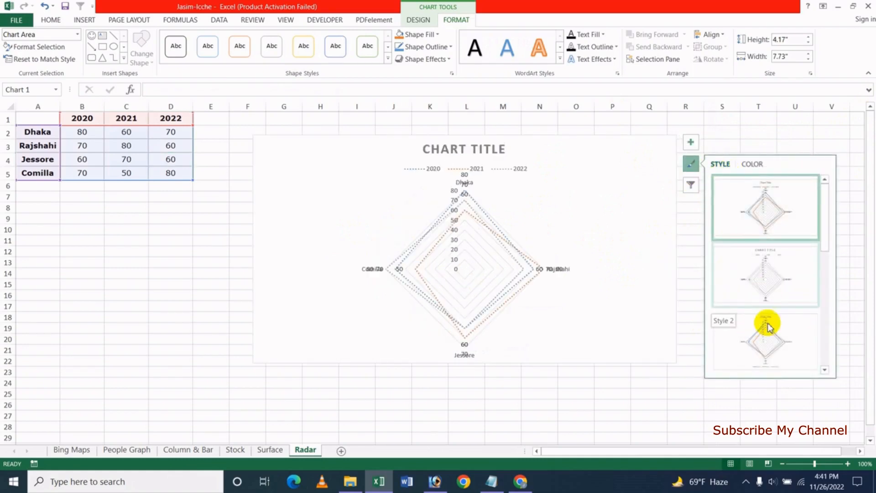
pyautogui.click(752, 164)
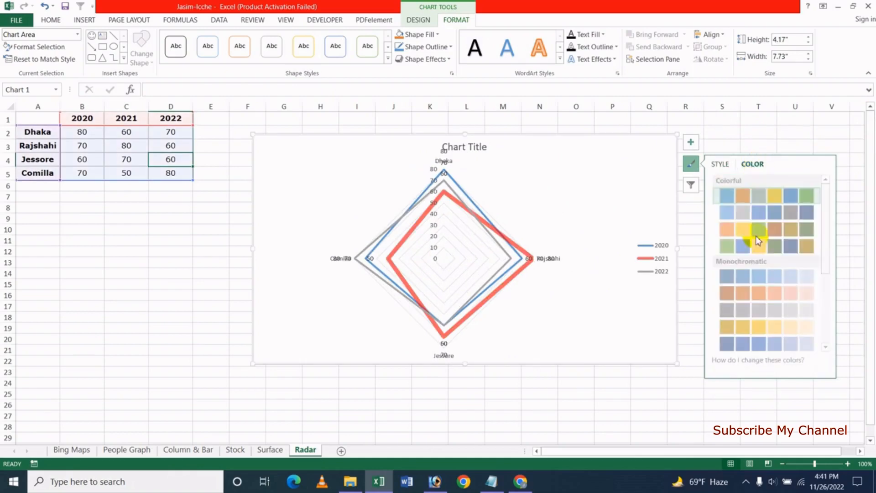
pyautogui.click(691, 187)
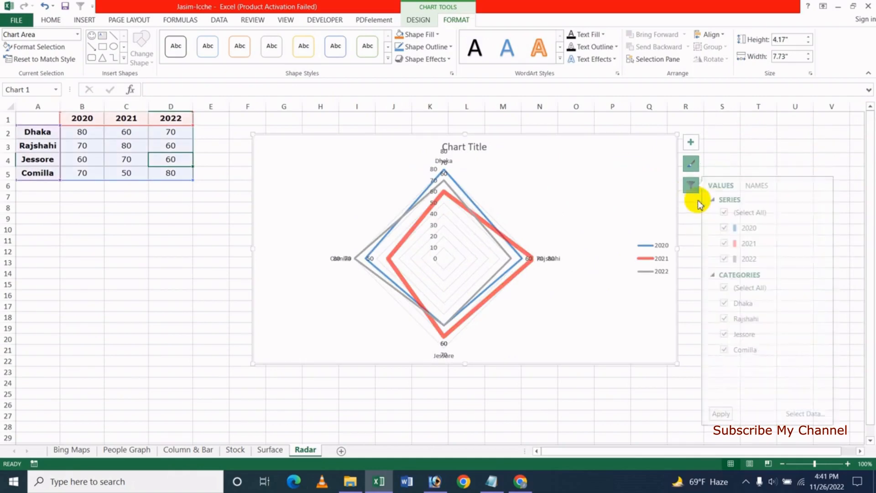
# - Filter the chart to show only the 2022 series, hiding Rajshahi and Jessore
pyautogui.click(727, 228)
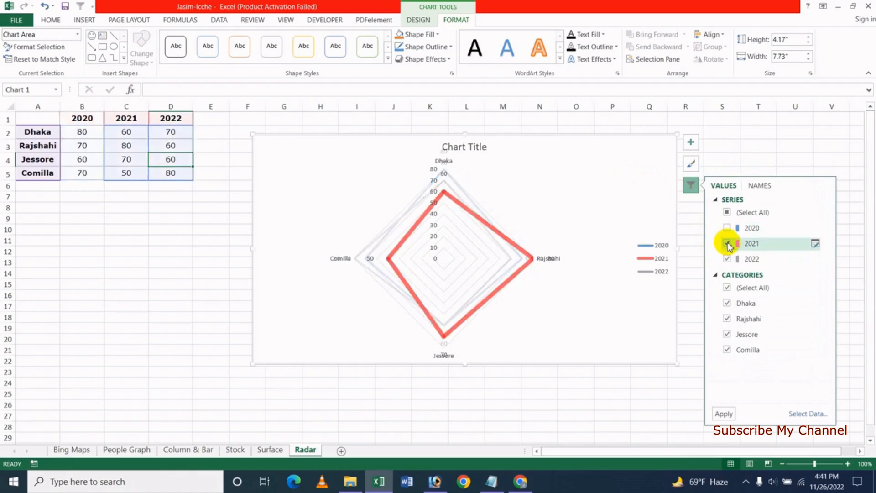
pyautogui.click(727, 243)
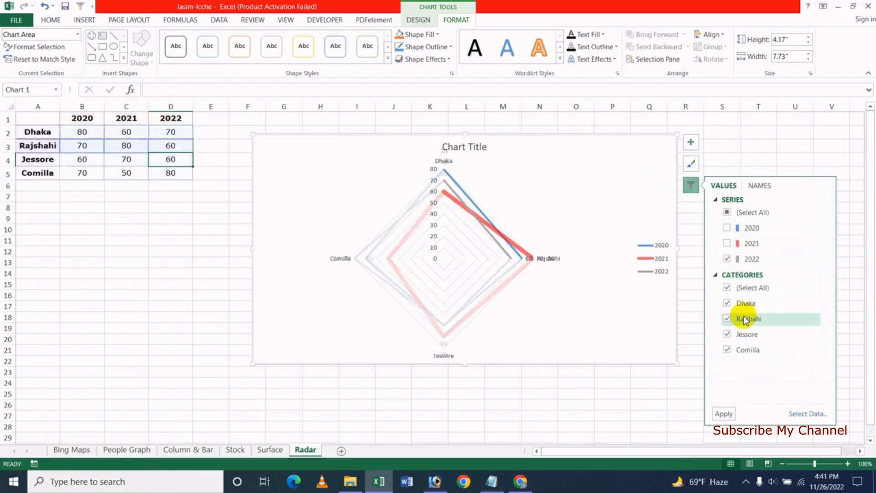
pyautogui.click(727, 319)
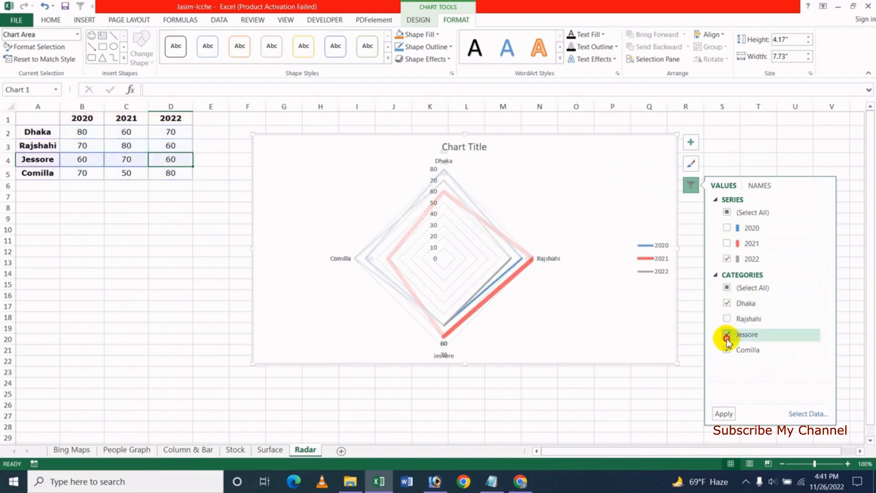
pyautogui.click(727, 335)
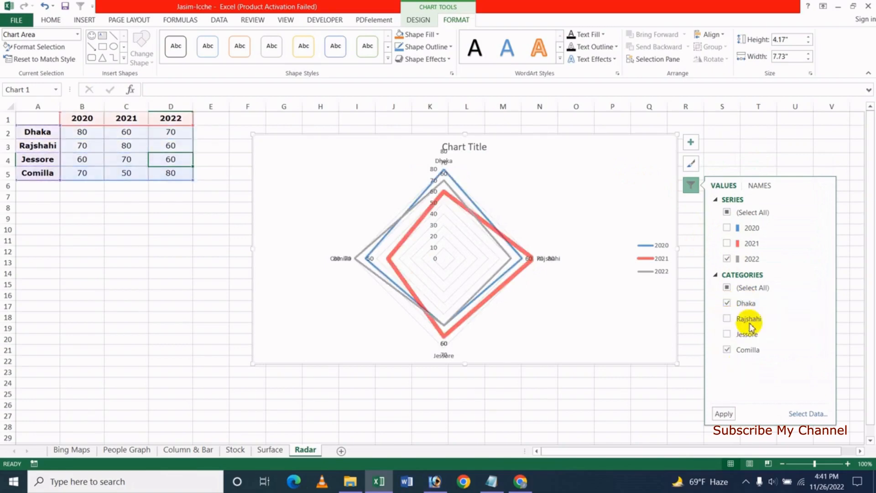
pyautogui.click(724, 414)
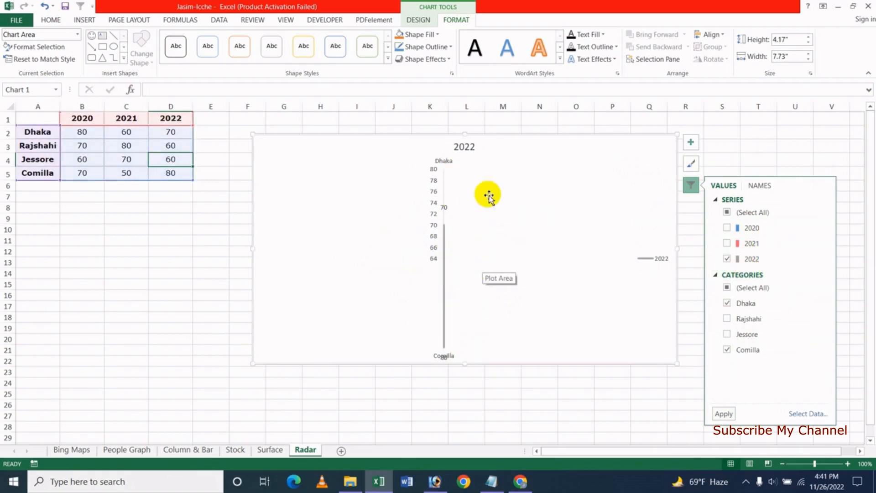
# - Restore all three years and four cities, check Select Data without changes, and switch to YouTube
pyautogui.click(755, 256)
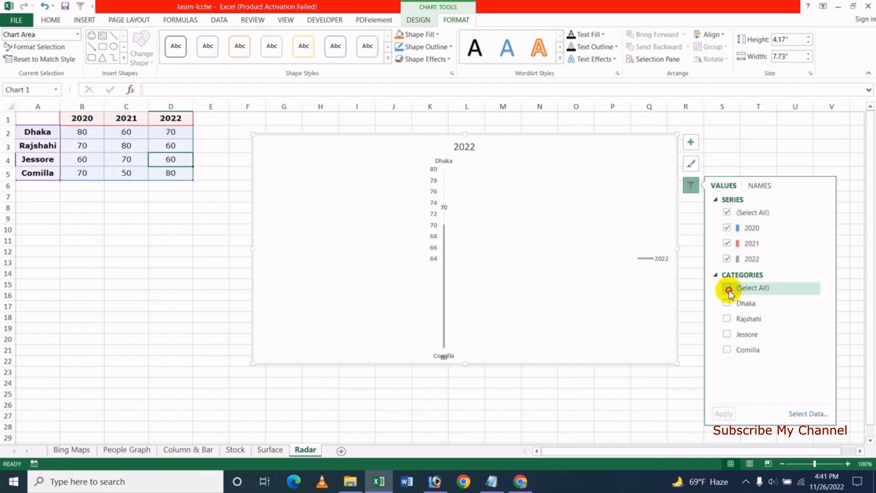
pyautogui.click(728, 289)
pyautogui.click(725, 414)
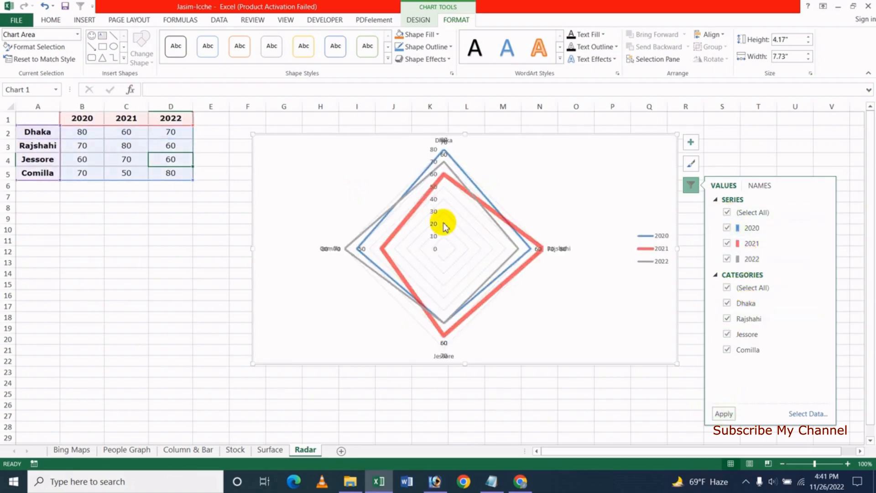
pyautogui.click(818, 415)
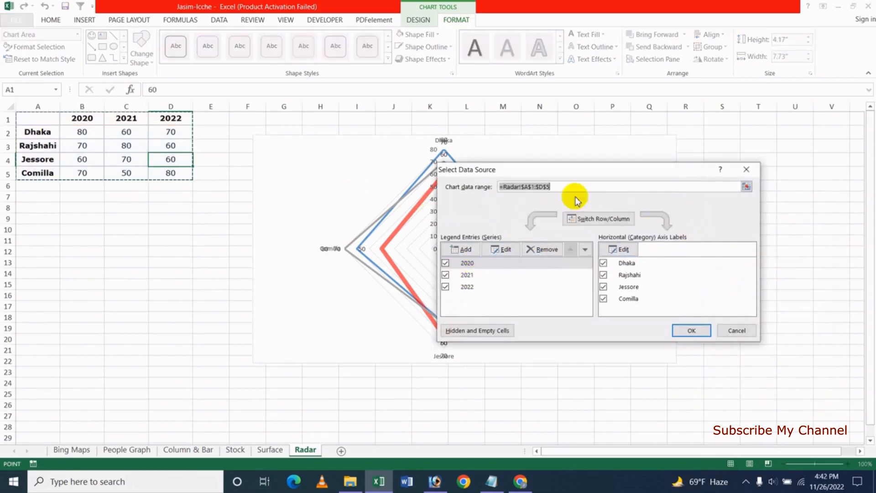
pyautogui.click(744, 331)
pyautogui.click(520, 481)
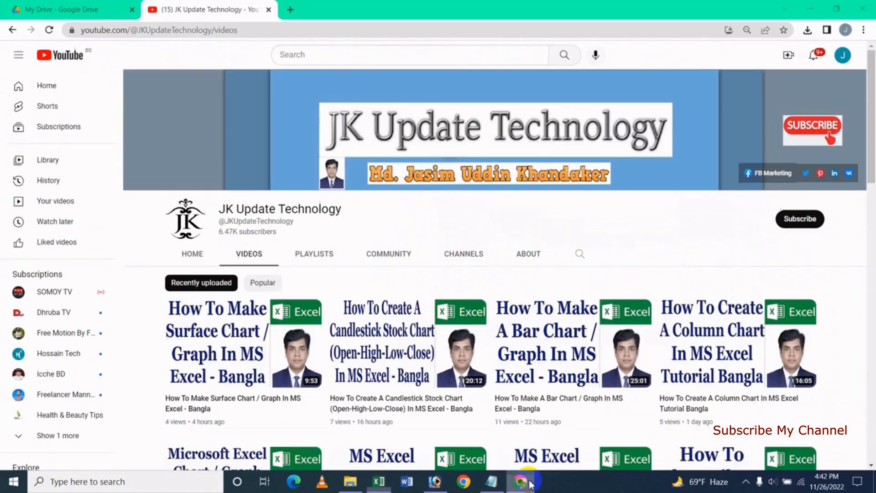
# - Scroll down the YouTube videos grid, then return to the Excel workbook
pyautogui.scroll(-5, 851, 306)
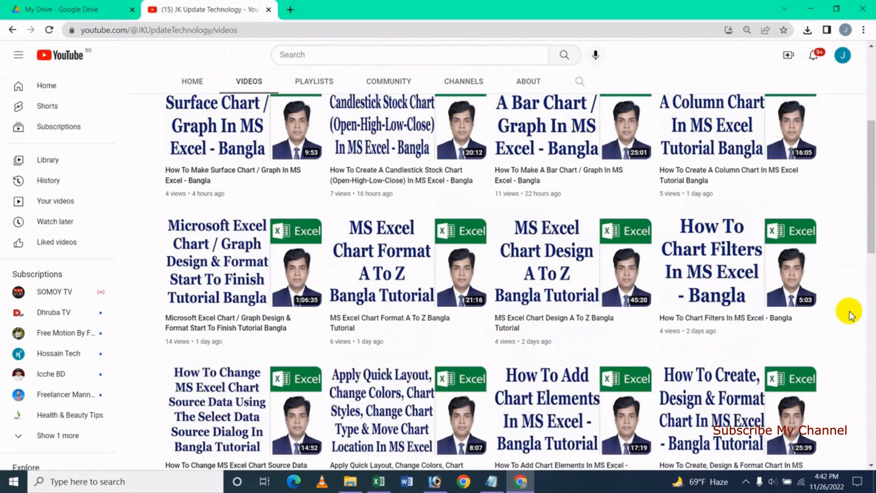
pyautogui.scroll(-1, 850, 314)
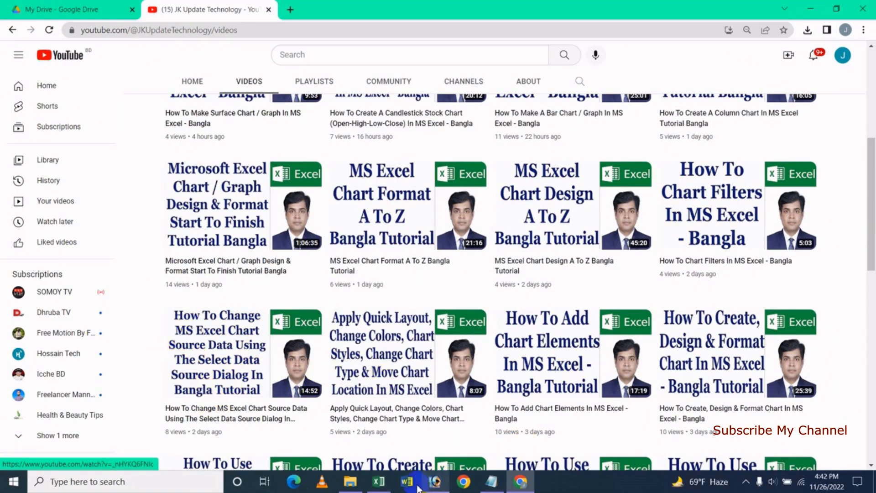
pyautogui.click(378, 481)
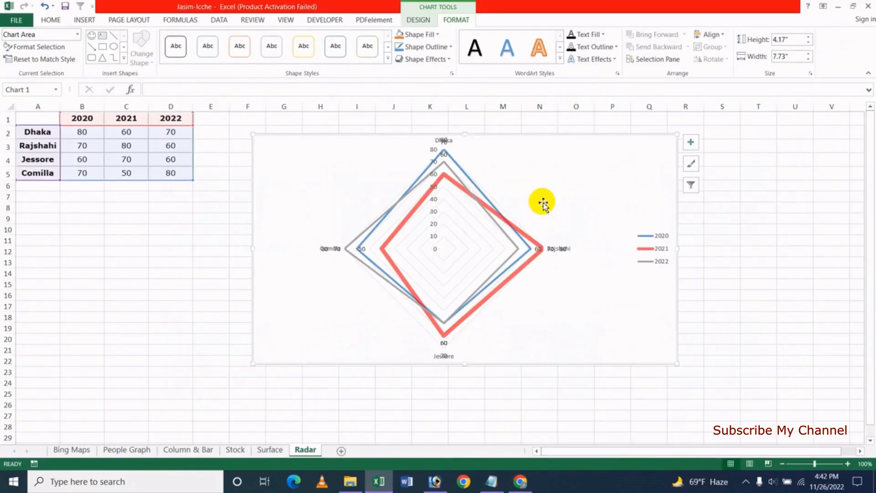
pyautogui.click(516, 173)
pyautogui.click(424, 22)
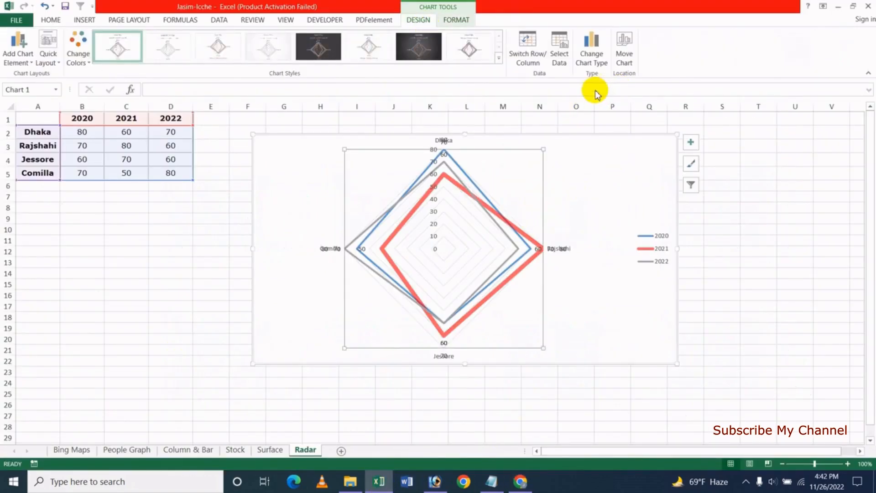
pyautogui.click(692, 185)
pyautogui.click(804, 414)
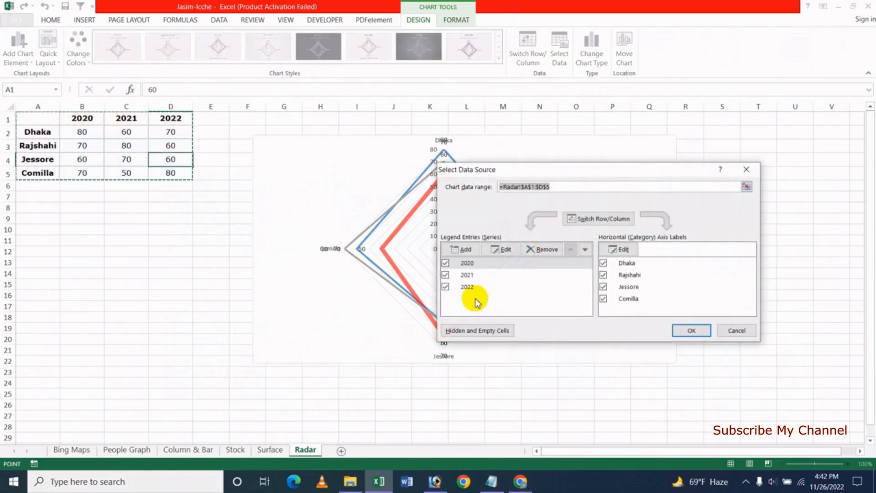
pyautogui.click(738, 331)
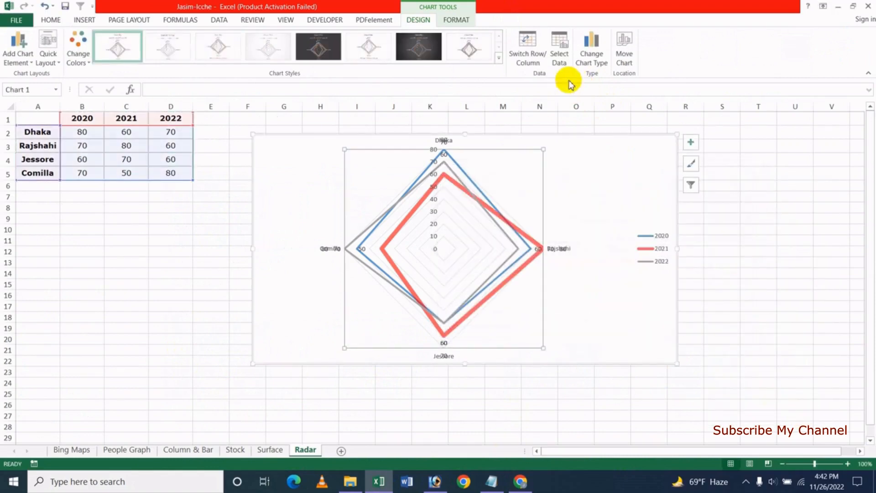
pyautogui.click(560, 58)
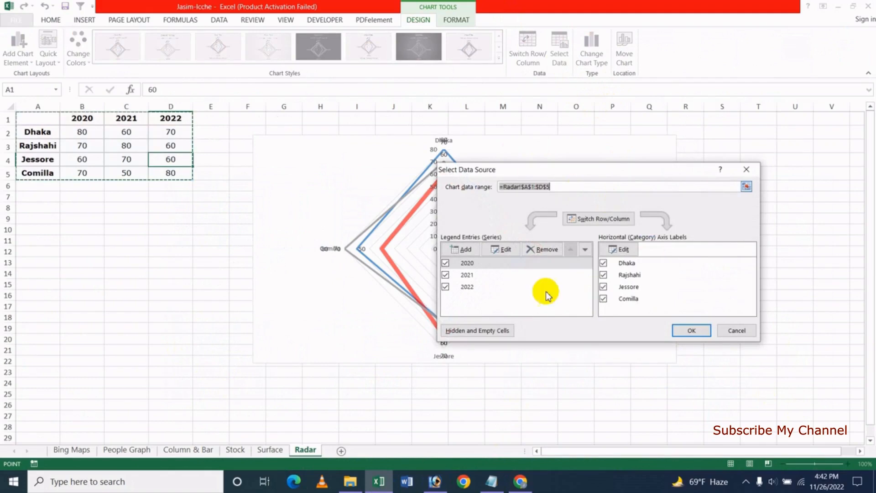
pyautogui.click(738, 332)
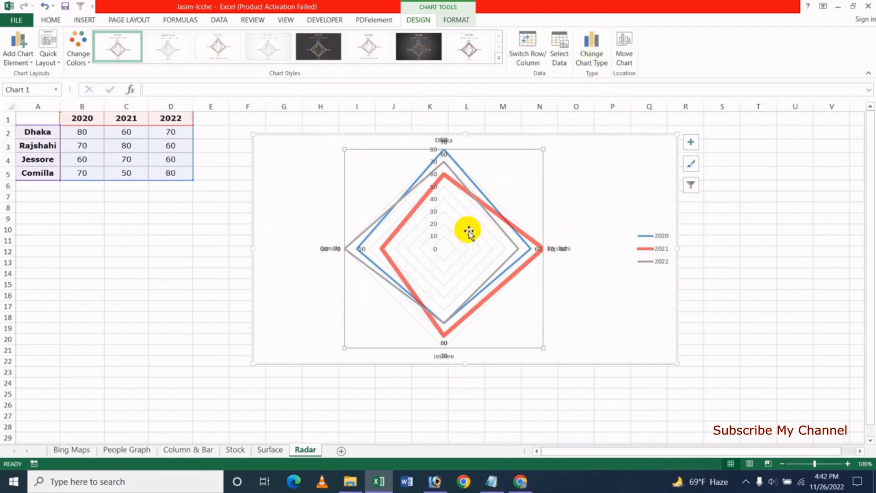
# - Change the chart type to Radar with Markers
pyautogui.click(591, 53)
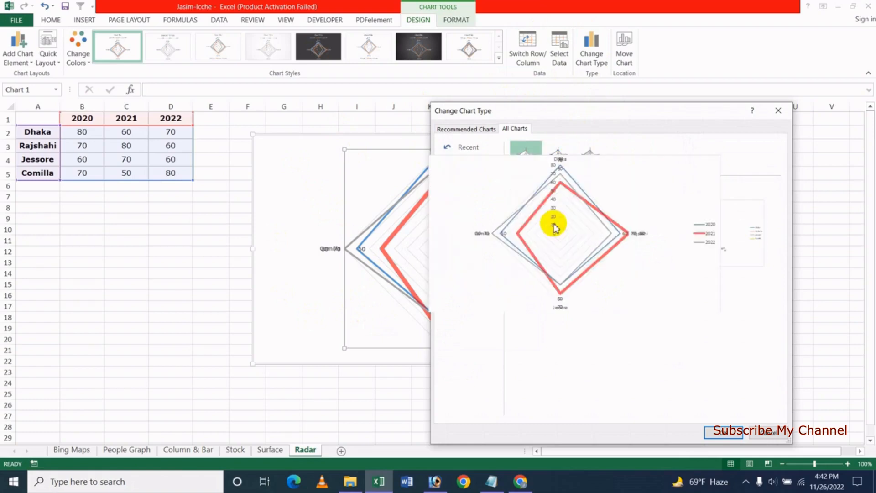
pyautogui.click(564, 160)
pyautogui.moveTo(567, 225)
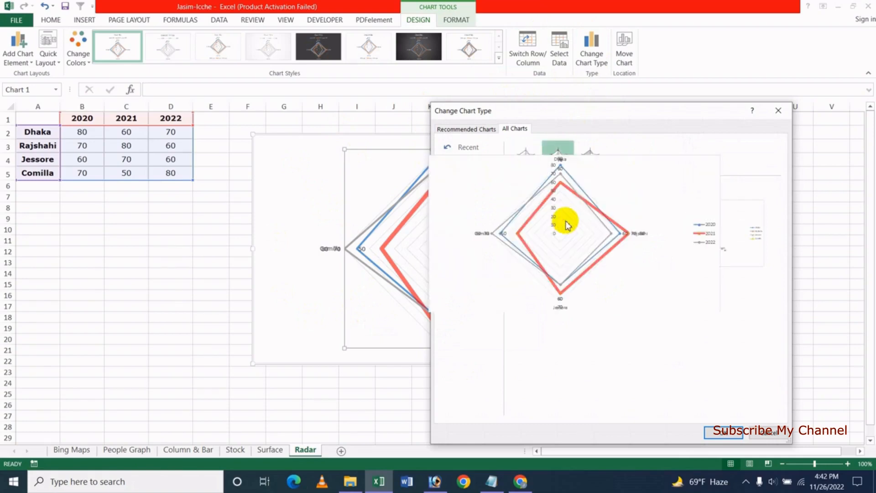
pyautogui.click(717, 429)
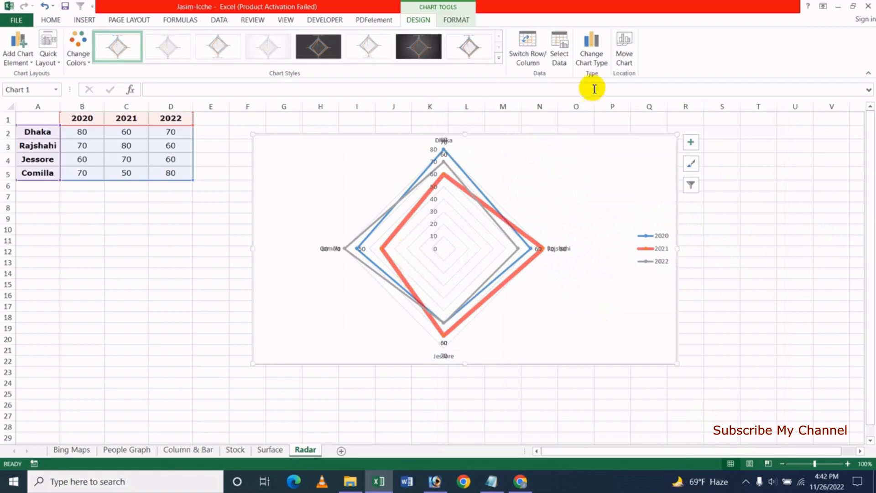
# - Switch the chart to the Filled Radar type using its second preview
pyautogui.click(592, 46)
pyautogui.click(600, 164)
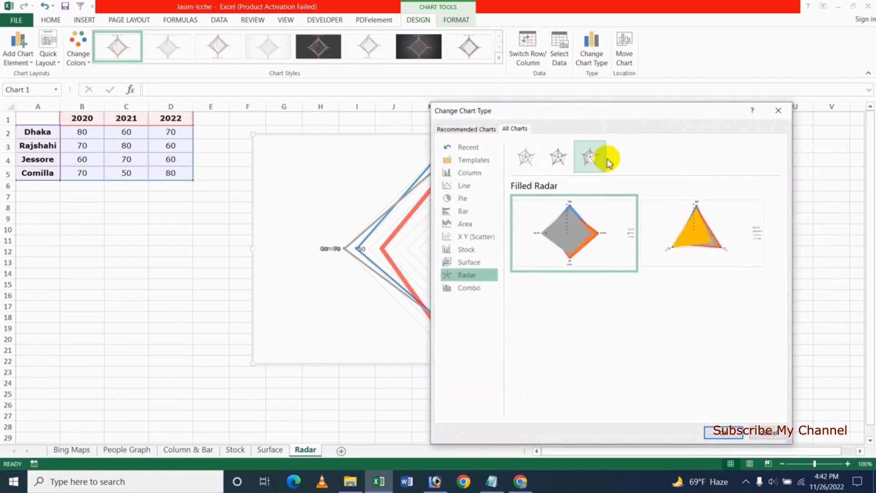
pyautogui.moveTo(701, 235)
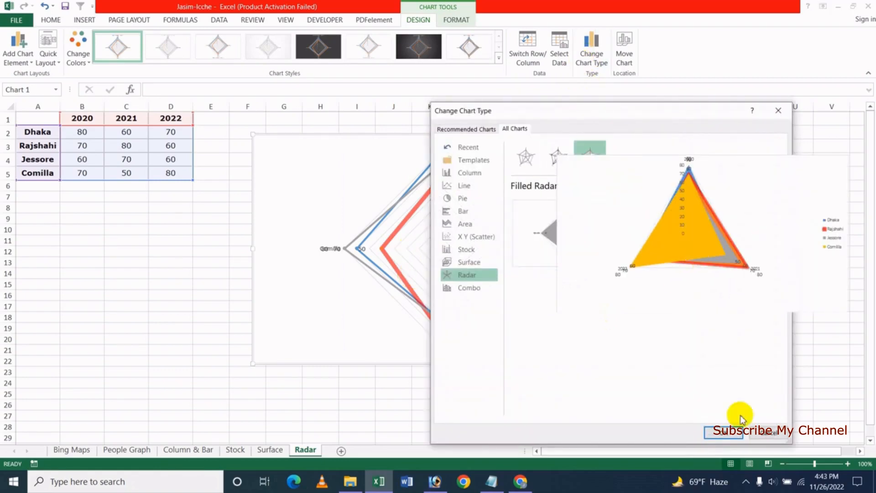
pyautogui.click(725, 431)
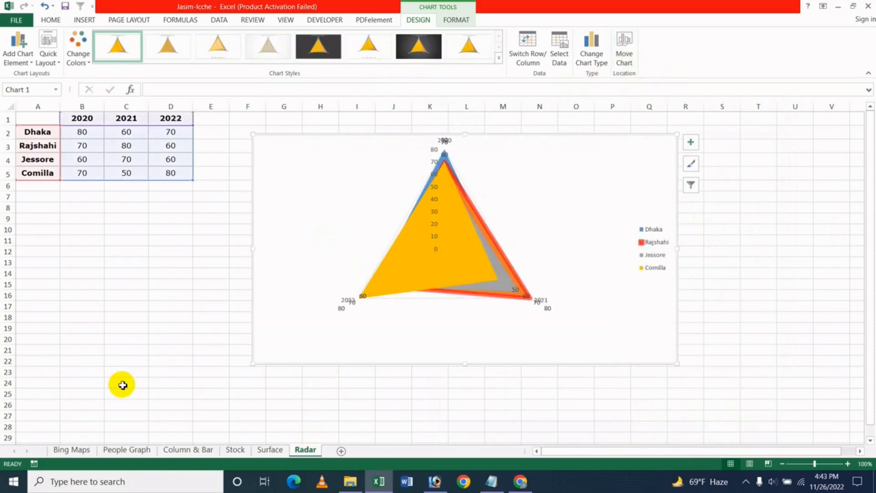
pyautogui.click(626, 51)
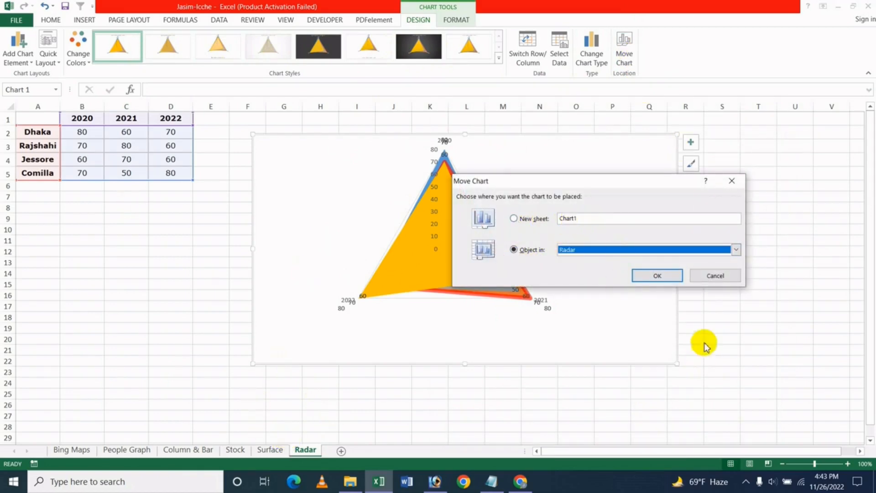
pyautogui.click(713, 277)
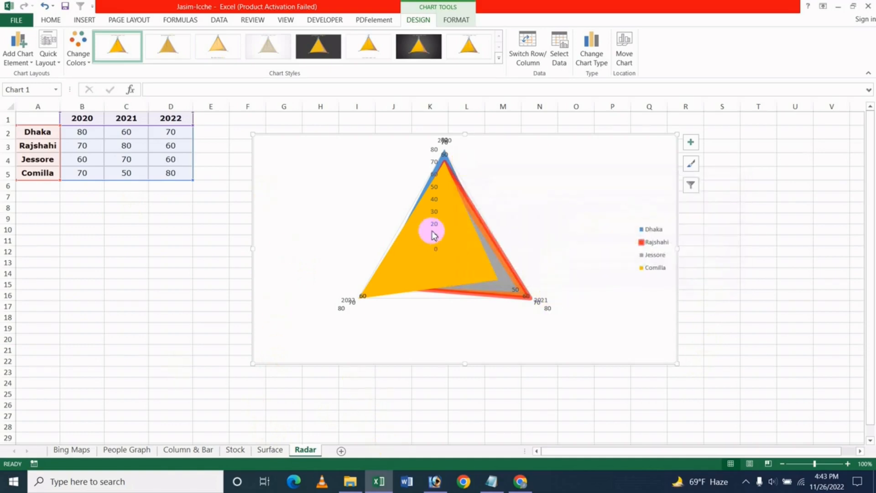
pyautogui.rightClick(553, 186)
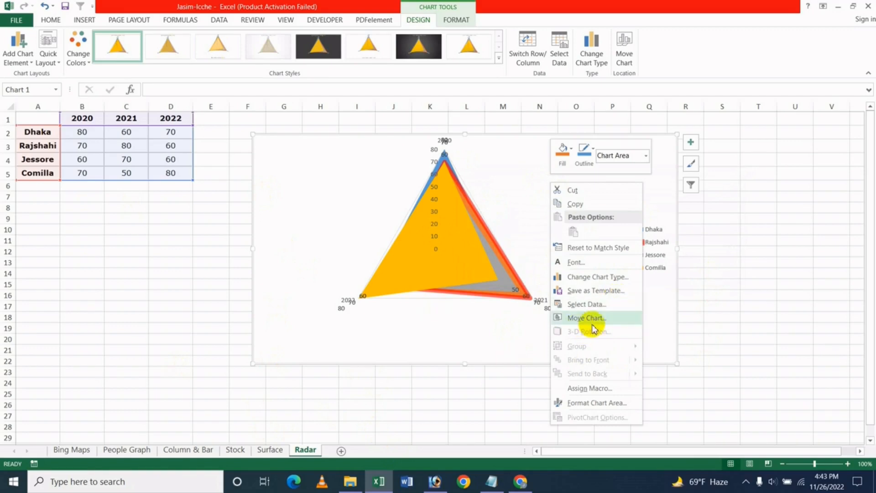
pyautogui.click(355, 210)
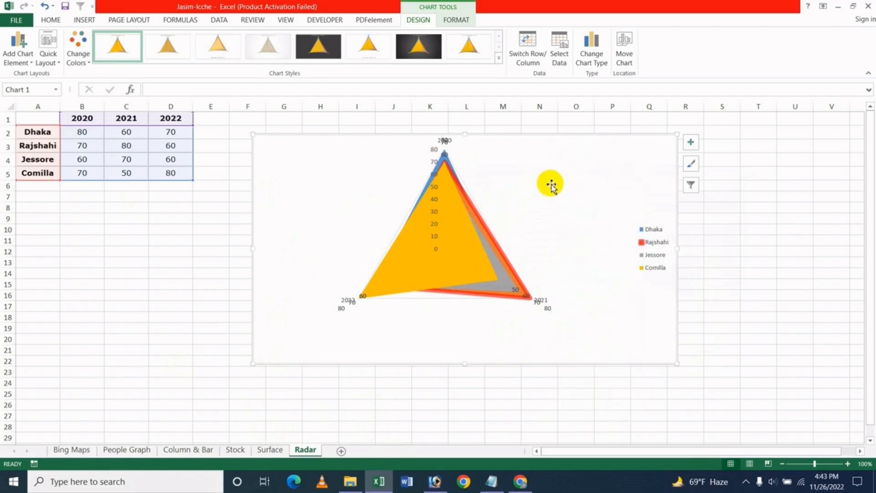
pyautogui.click(436, 248)
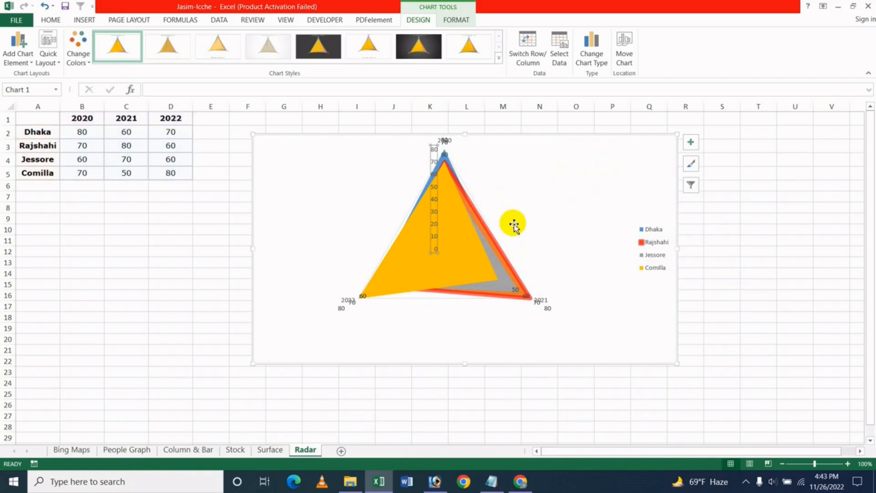
pyautogui.click(526, 210)
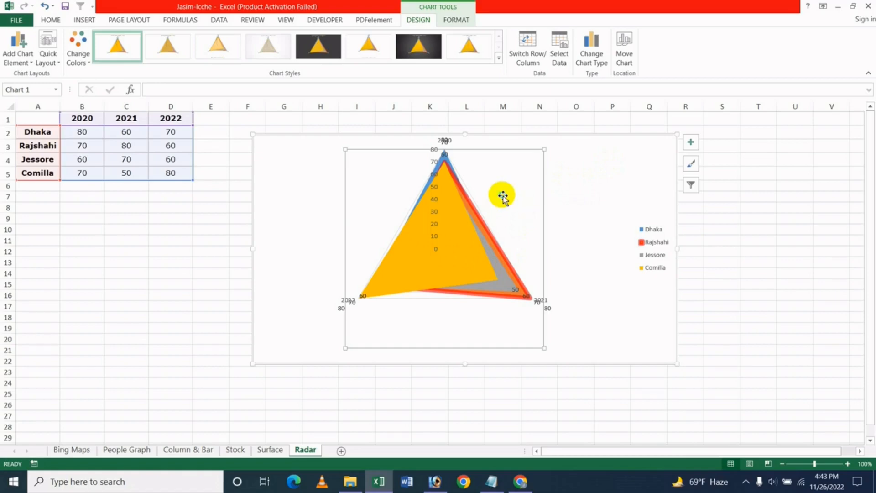
pyautogui.rightClick(503, 195)
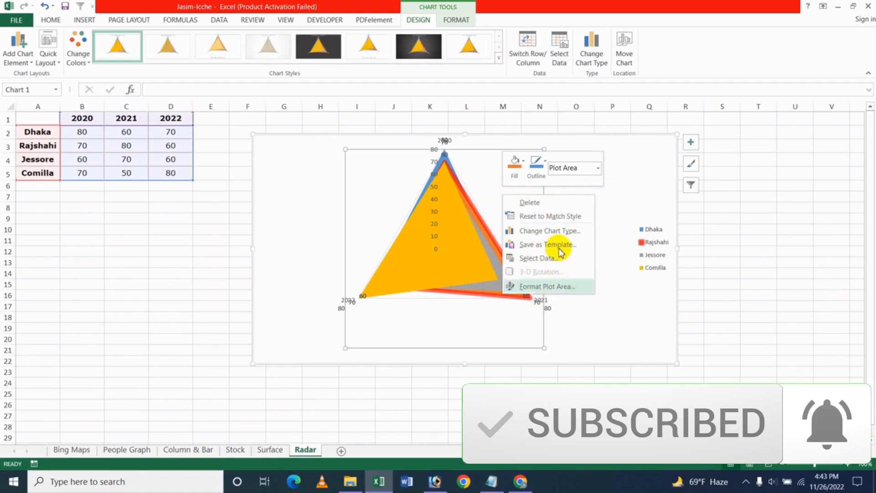
pyautogui.click(311, 206)
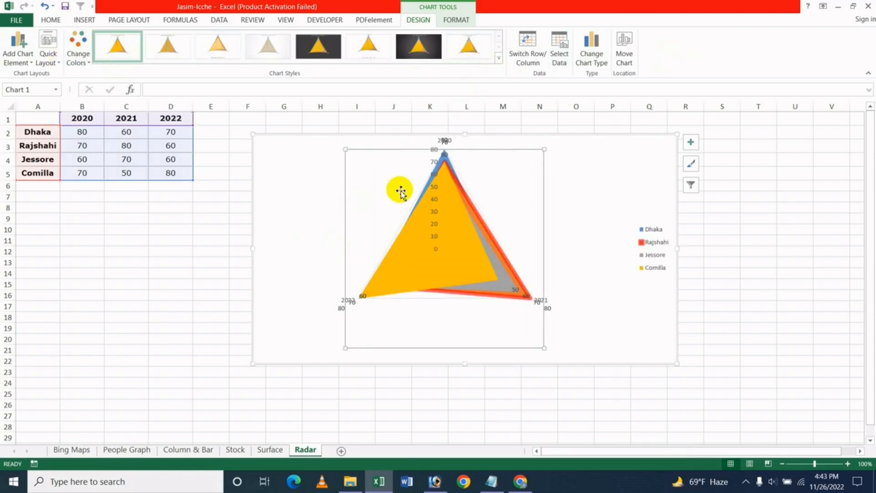
pyautogui.click(456, 19)
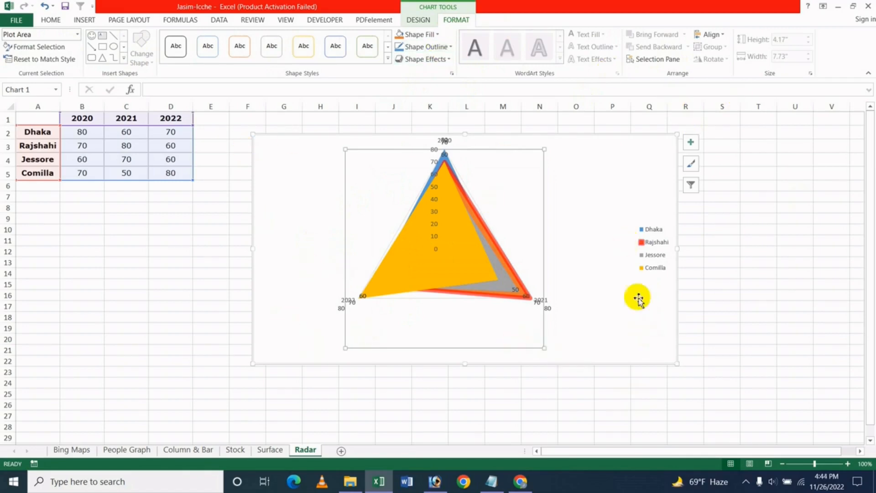
# - Switch to the YouTube Videos page, scroll up to the channel banner, then return to Excel
pyautogui.click(526, 485)
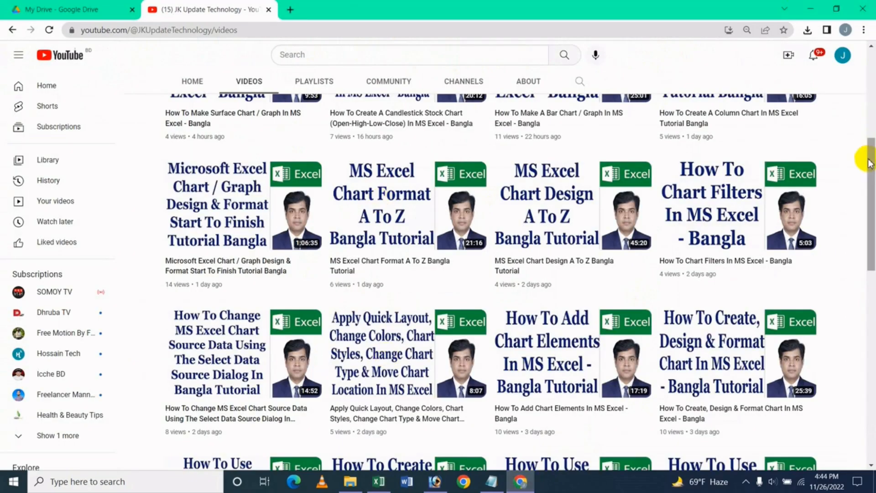
pyautogui.moveTo(872, 176); pyautogui.dragTo(872, 151)
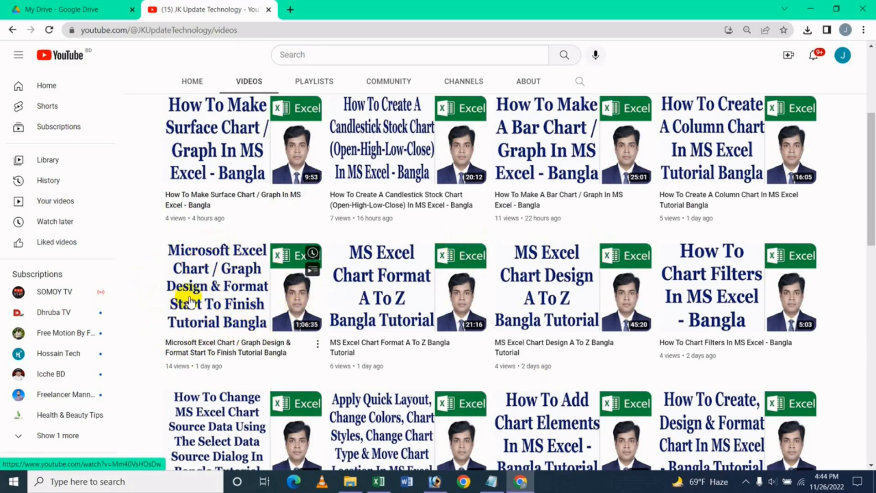
pyautogui.moveTo(867, 201); pyautogui.dragTo(866, 146)
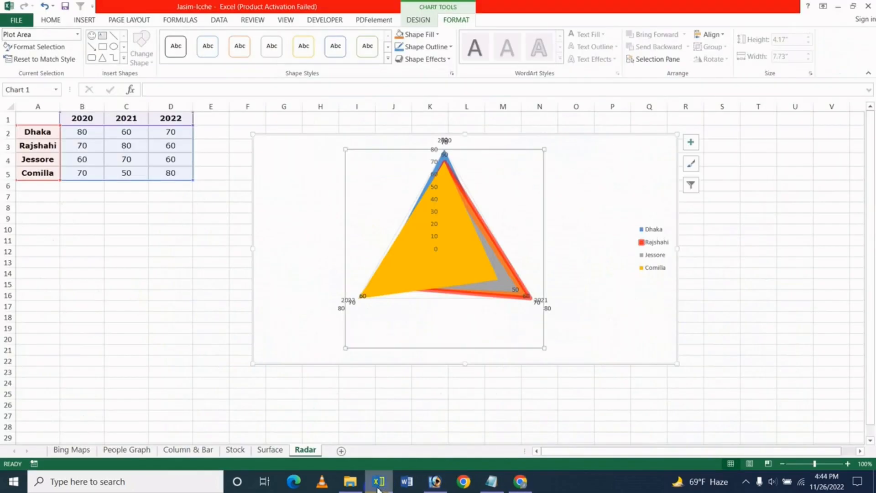
pyautogui.click(378, 482)
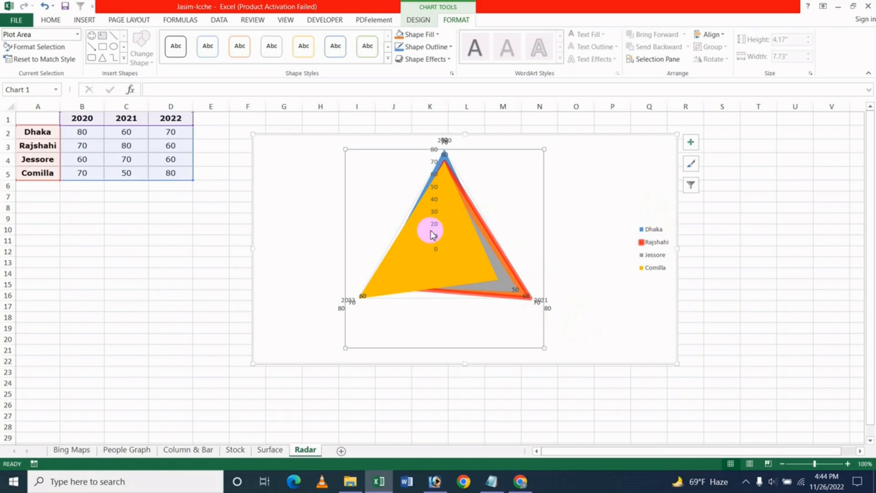
# - Switch from the Excel workbook back to the YouTube channel page in Chrome
pyautogui.click(521, 481)
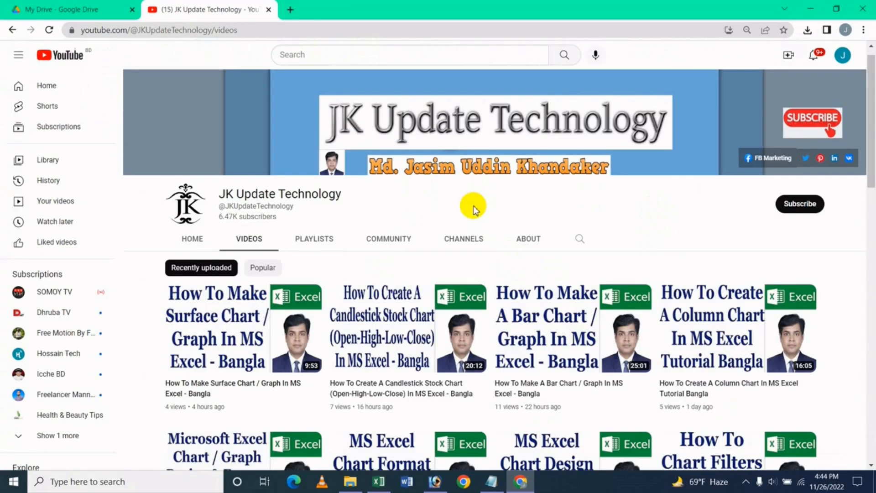